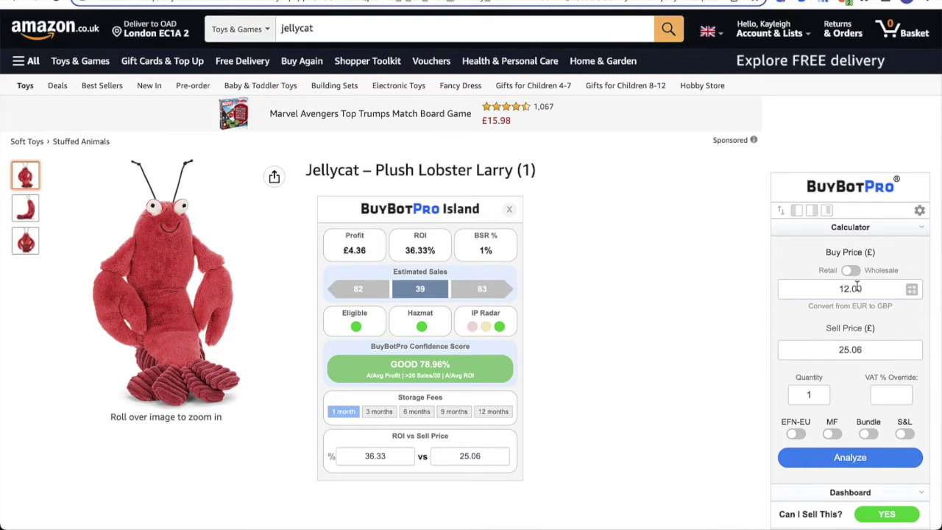
Step: Examine the Jellycat Lobster Larry product's eligibility, alerts and details in BuyBotPro on Amazon, including the Total Costs breakdown
{"action": "scroll", "coordinate": [857, 287], "scroll_direction": "down", "scroll_amount": 5}
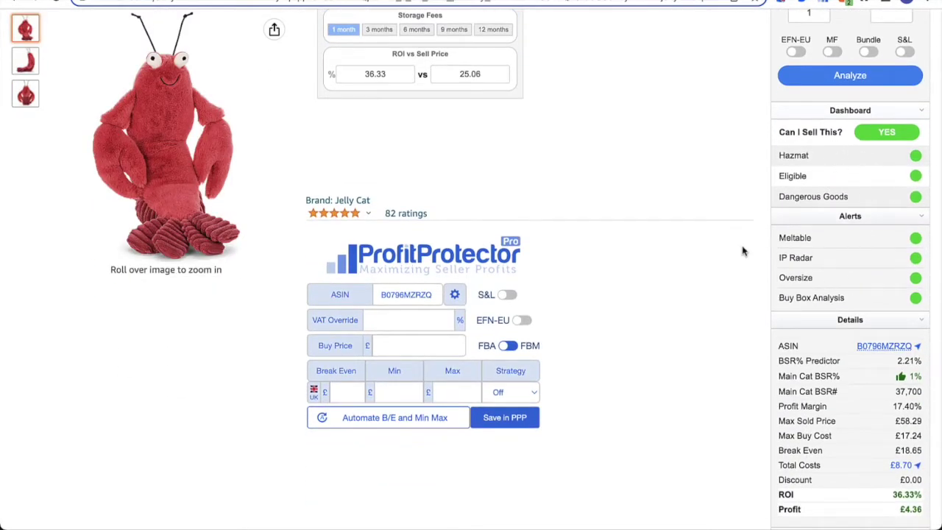
{"action": "scroll", "coordinate": [743, 251], "scroll_direction": "up", "scroll_amount": 5}
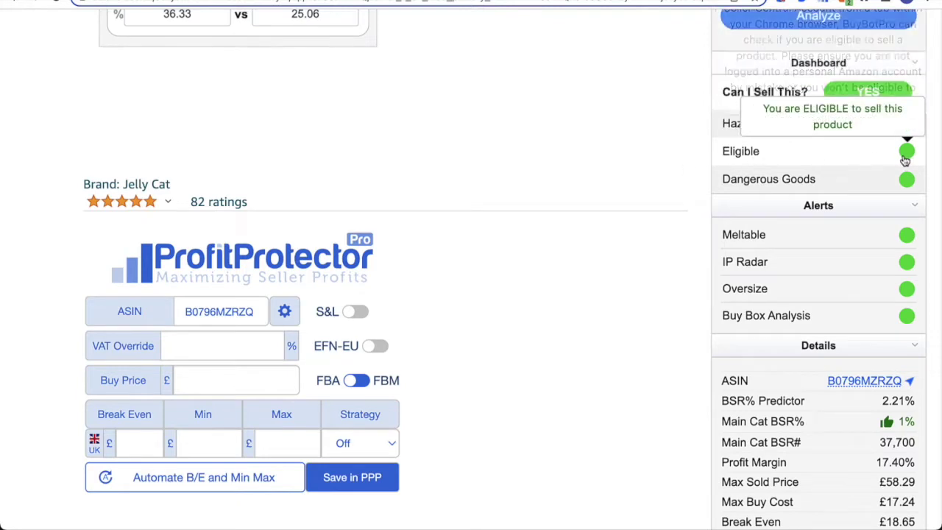
{"action": "mouse_move", "coordinate": [839, 151]}
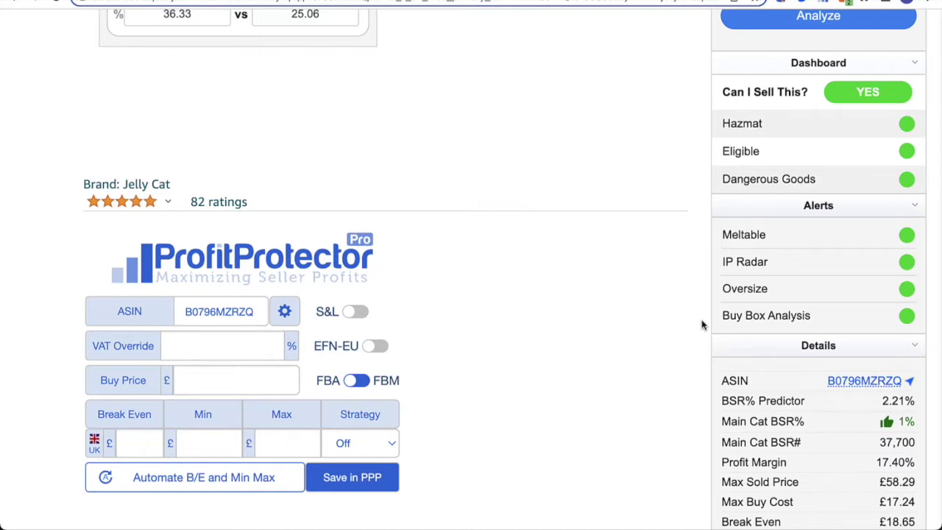
{"action": "mouse_move", "coordinate": [757, 321]}
{"action": "scroll", "coordinate": [668, 333], "scroll_direction": "down", "scroll_amount": 3}
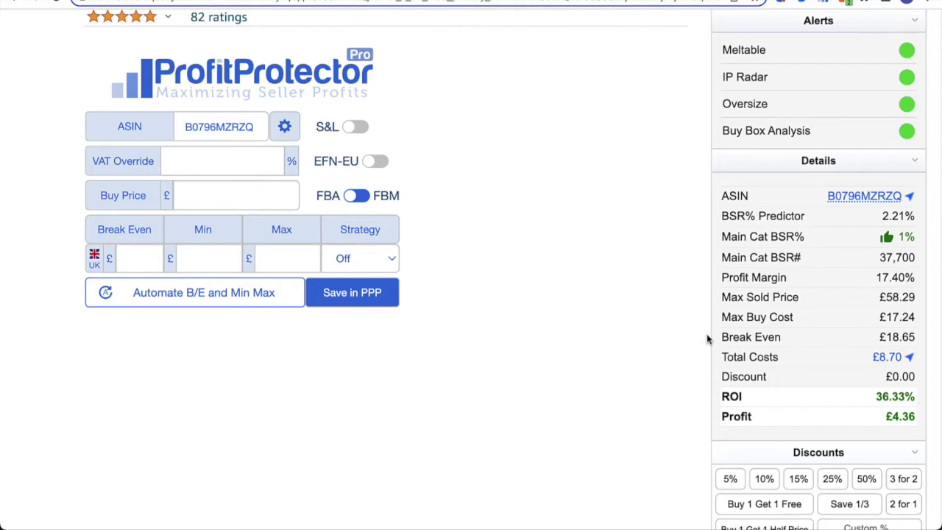
{"action": "mouse_move", "coordinate": [893, 360]}
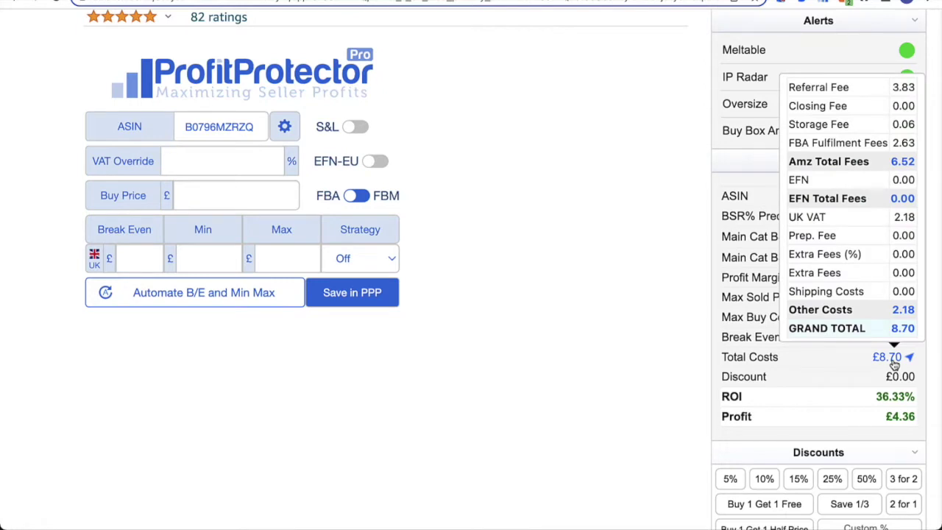
{"action": "scroll", "coordinate": [667, 377], "scroll_direction": "down", "scroll_amount": 8}
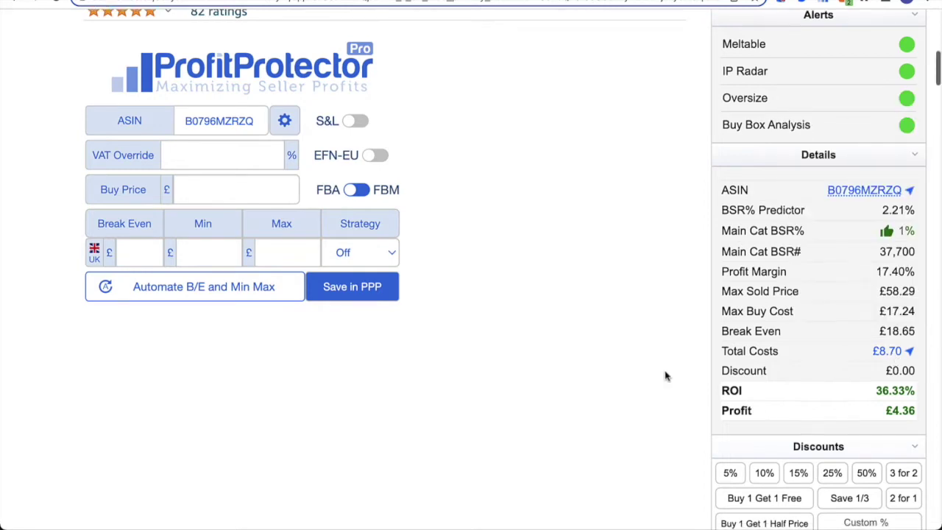
Step: Examine the product's Estimated Sales Calculator with its monthly sales, and continue past the Competition Analysis
{"action": "scroll", "coordinate": [667, 376], "scroll_direction": "down", "scroll_amount": 6}
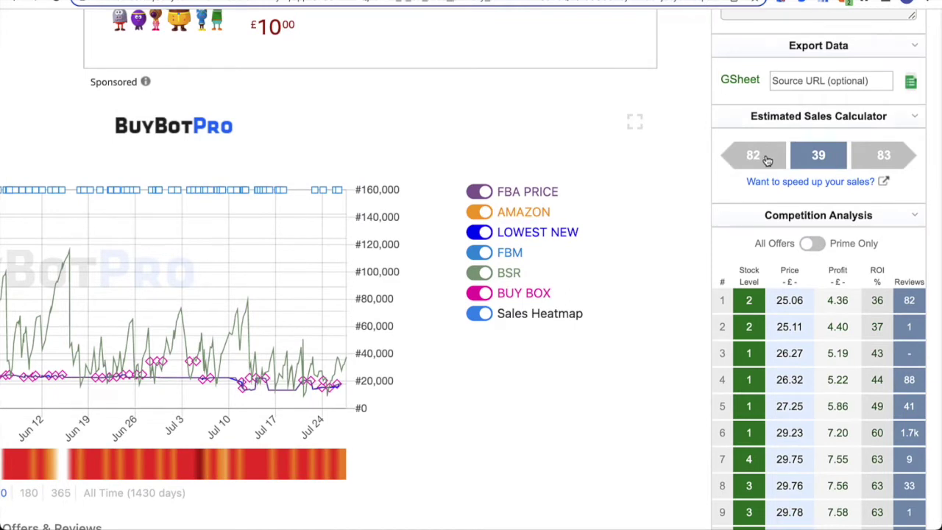
{"action": "mouse_move", "coordinate": [767, 161]}
{"action": "mouse_move", "coordinate": [862, 160]}
{"action": "scroll", "coordinate": [837, 161], "scroll_direction": "up", "scroll_amount": 3}
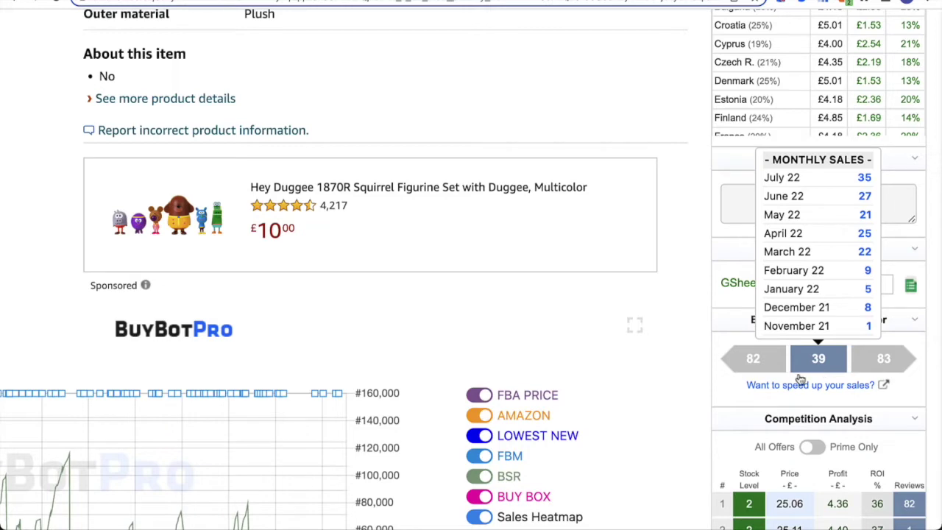
{"action": "scroll", "coordinate": [703, 392], "scroll_direction": "down", "scroll_amount": 10}
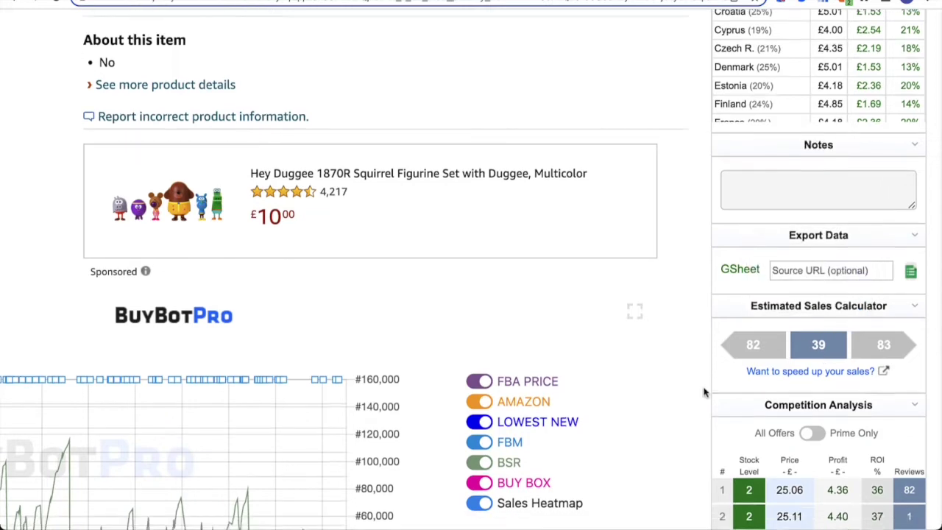
{"action": "scroll", "coordinate": [703, 392], "scroll_direction": "down", "scroll_amount": 7}
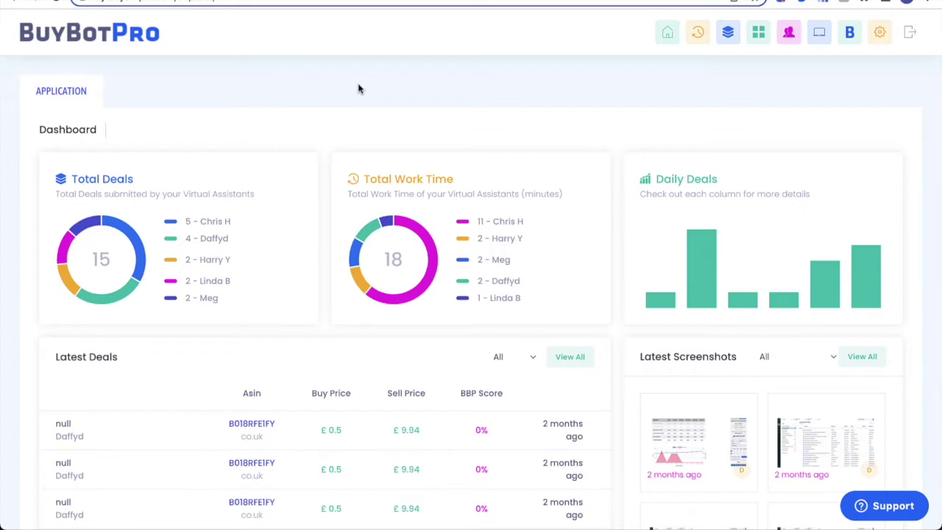
Step: Review the virtual assistants' deals, work time and screenshots on the BuyBotPro dashboard, and the VA Toolbox on the Amazon product page
{"action": "scroll", "coordinate": [358, 89], "scroll_direction": "down", "scroll_amount": 2}
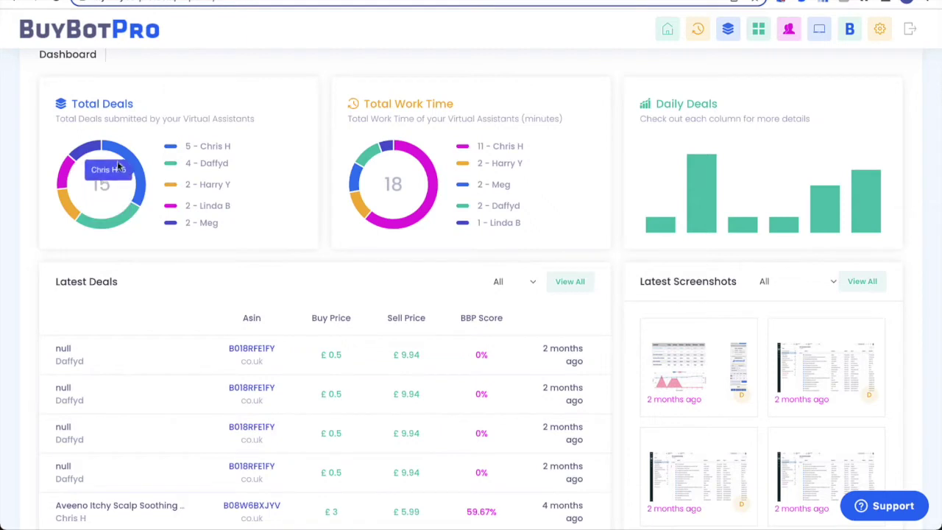
{"action": "mouse_move", "coordinate": [138, 224]}
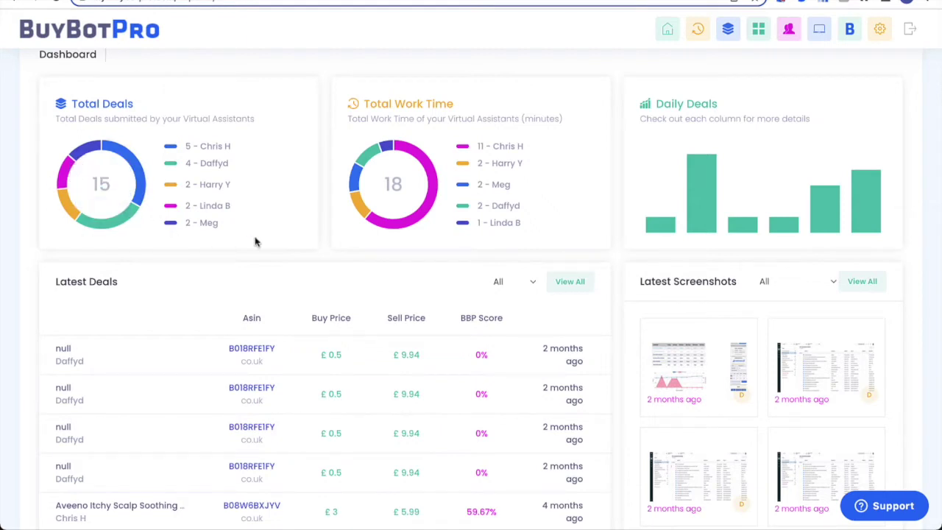
{"action": "mouse_move", "coordinate": [407, 232]}
{"action": "scroll", "coordinate": [436, 241], "scroll_direction": "down", "scroll_amount": 2}
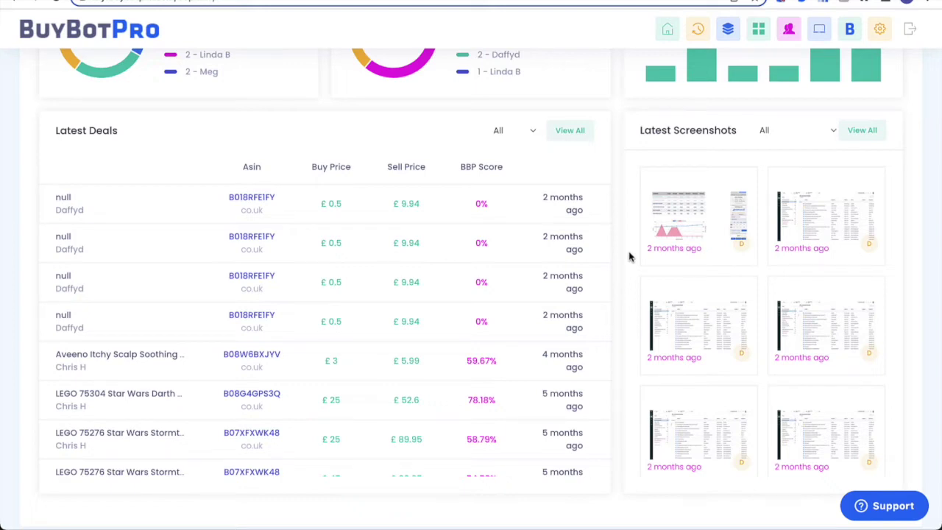
{"action": "scroll", "coordinate": [630, 257], "scroll_direction": "up", "scroll_amount": 5}
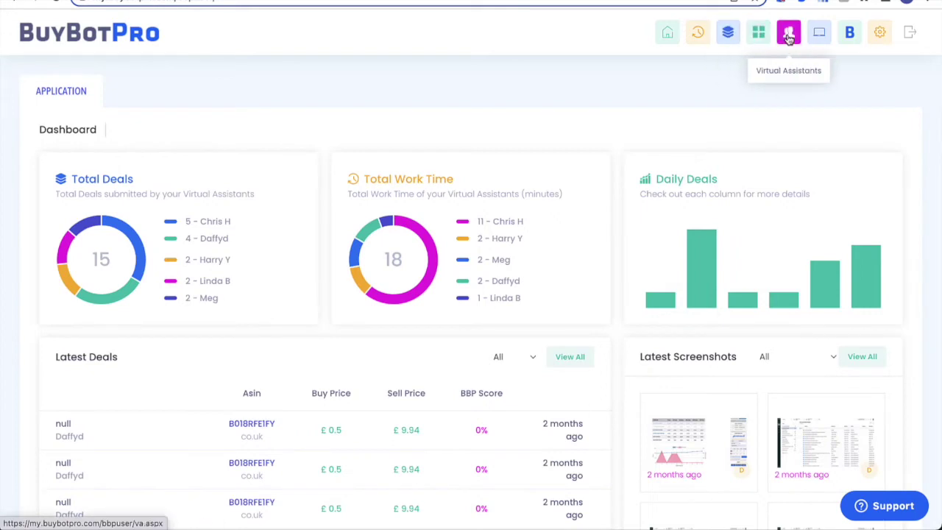
{"action": "scroll", "coordinate": [745, 118], "scroll_direction": "down", "scroll_amount": 1}
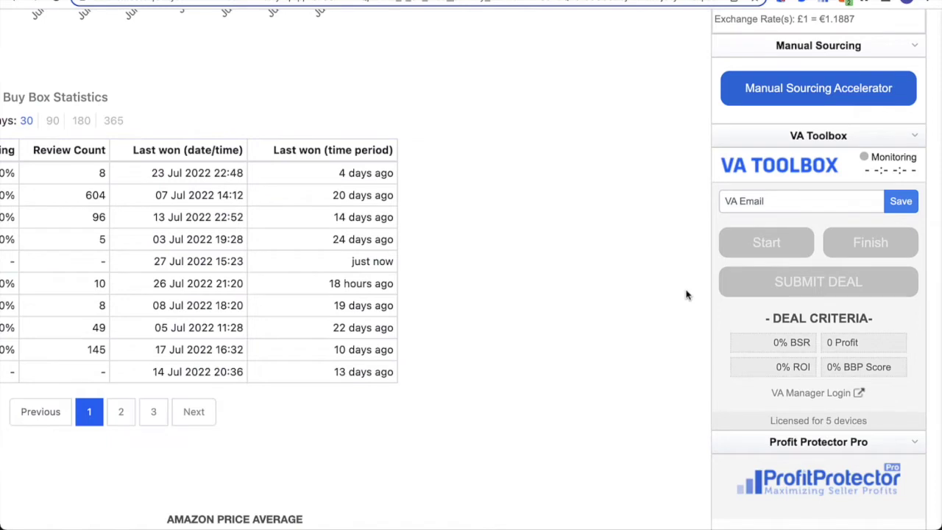
{"action": "scroll", "coordinate": [686, 295], "scroll_direction": "up", "scroll_amount": 1}
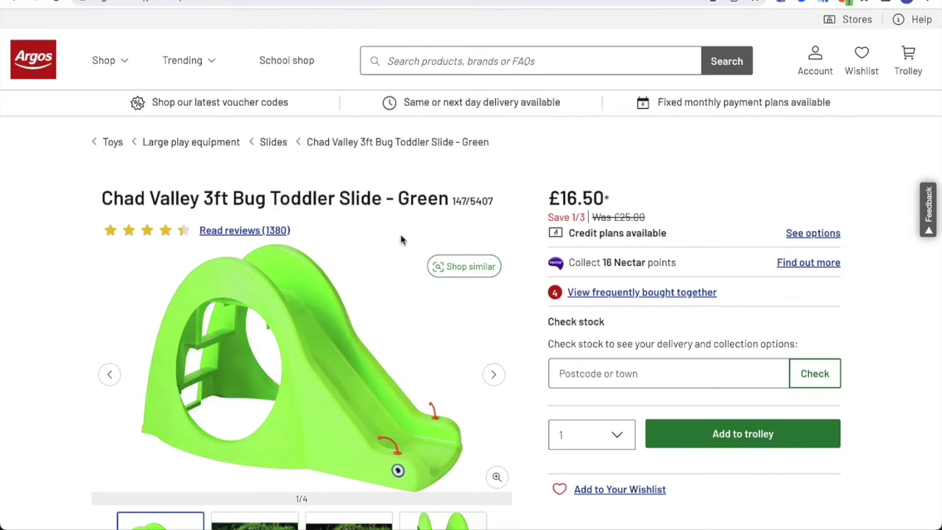
Step: On the Argos product page, run a BuyBotPro search on co.uk for "Chad Valley 3ft Bug Toddler Slide"
{"action": "left_click_drag", "start_coordinate": [103, 198], "coordinate": [377, 195]}
{"action": "right_click", "coordinate": [377, 196]}
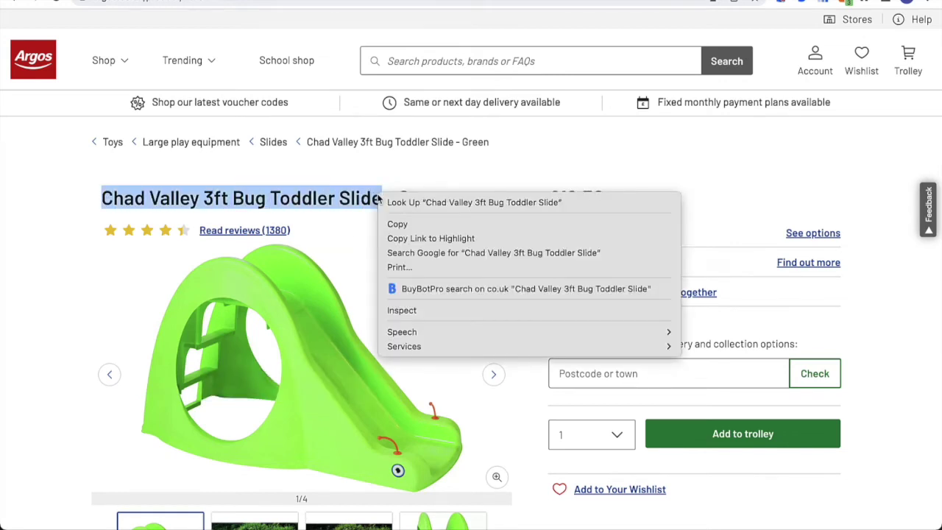
{"action": "left_click", "coordinate": [416, 291]}
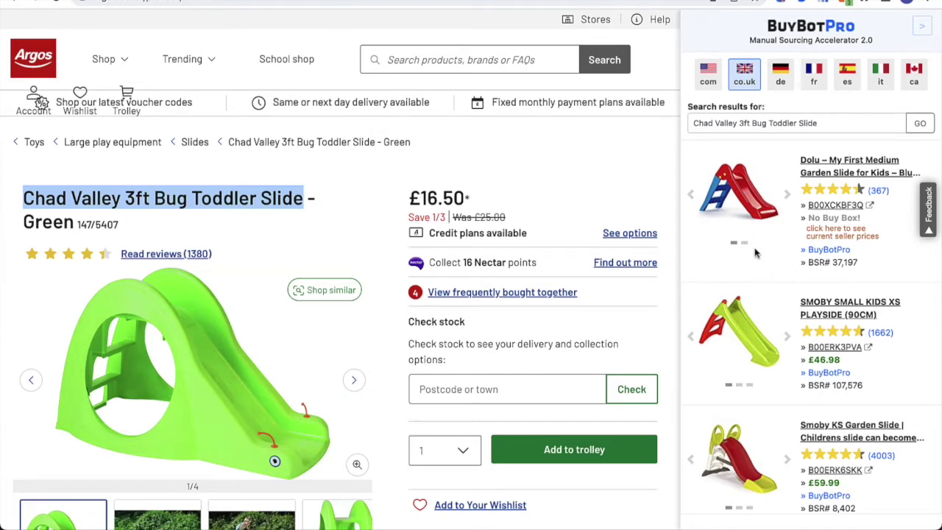
Step: Browse the Manual Sourcing Accelerator results and request current seller prices for the Dolu My First Medium Garden Slide
{"action": "scroll", "coordinate": [758, 254], "scroll_direction": "down", "scroll_amount": 6}
{"action": "scroll", "coordinate": [756, 252], "scroll_direction": "down", "scroll_amount": 2}
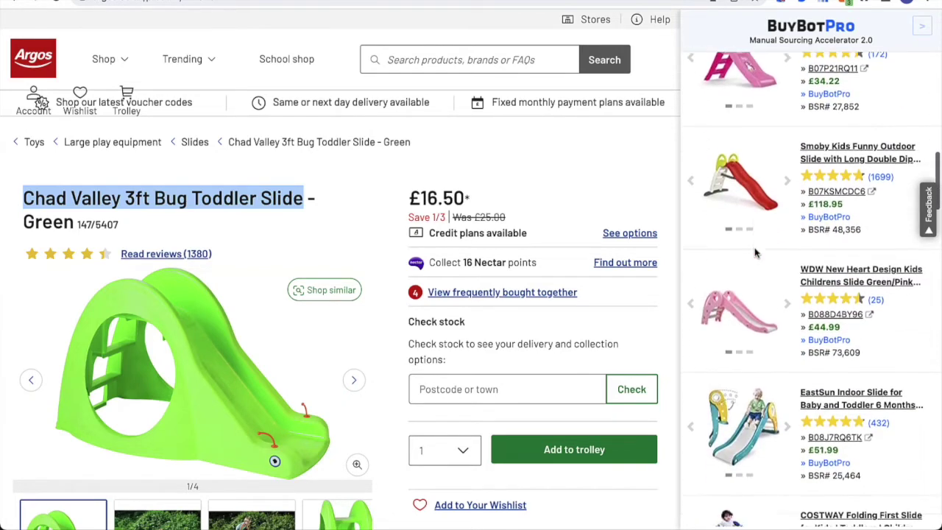
{"action": "scroll", "coordinate": [817, 191], "scroll_direction": "up", "scroll_amount": 10}
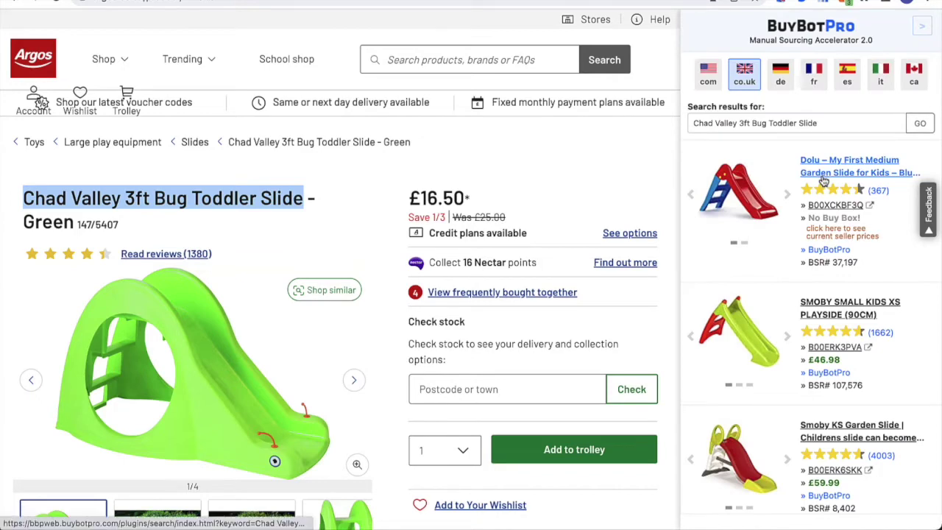
{"action": "left_click", "coordinate": [826, 232]}
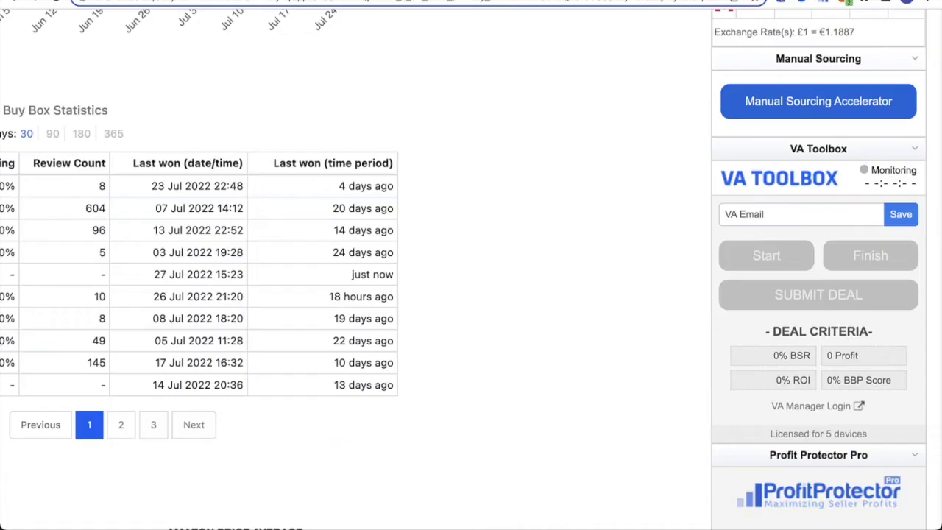
Step: On the Amazon product page, magnify the BuyBotPro price history chart to about 13 June to 9 July, and reset its zoom
{"action": "key", "text": "ctrl+minus"}
{"action": "key", "text": "ctrl+minus"}
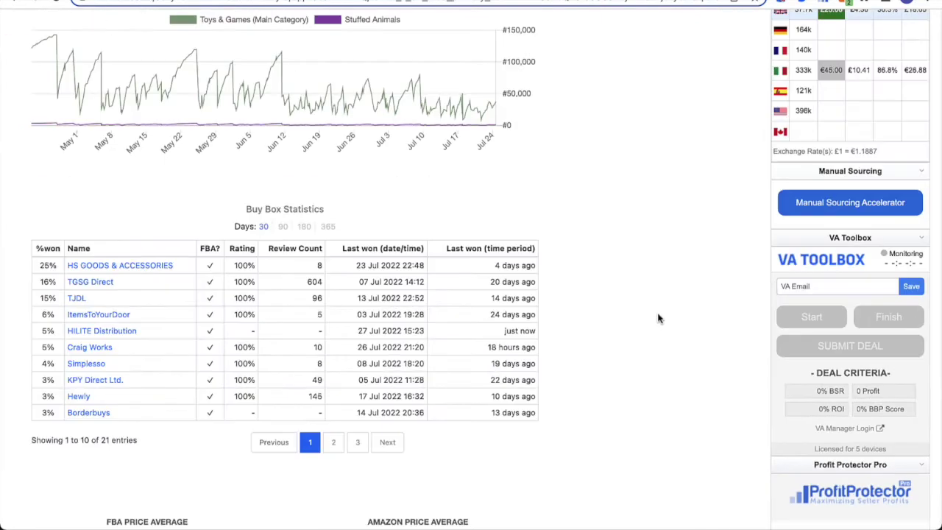
{"action": "scroll", "coordinate": [659, 318], "scroll_direction": "up", "scroll_amount": 10}
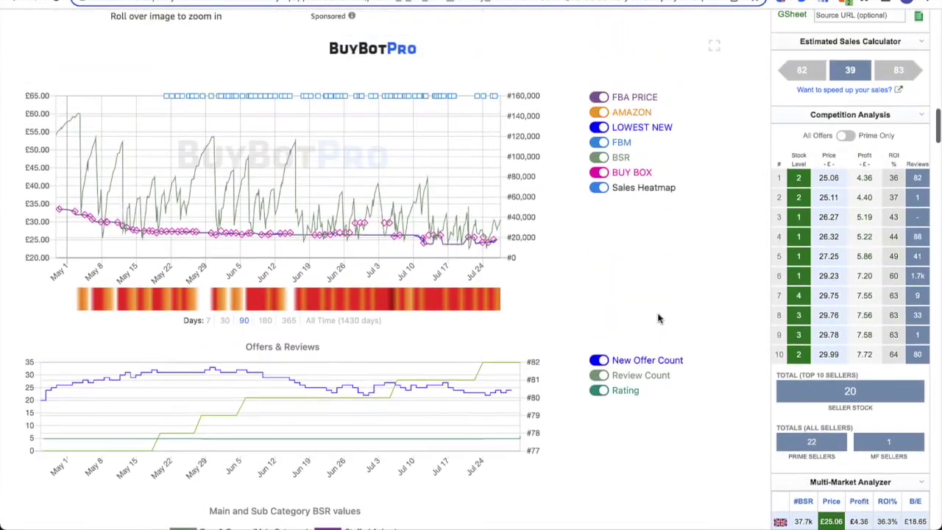
{"action": "scroll", "coordinate": [659, 318], "scroll_direction": "up", "scroll_amount": 1}
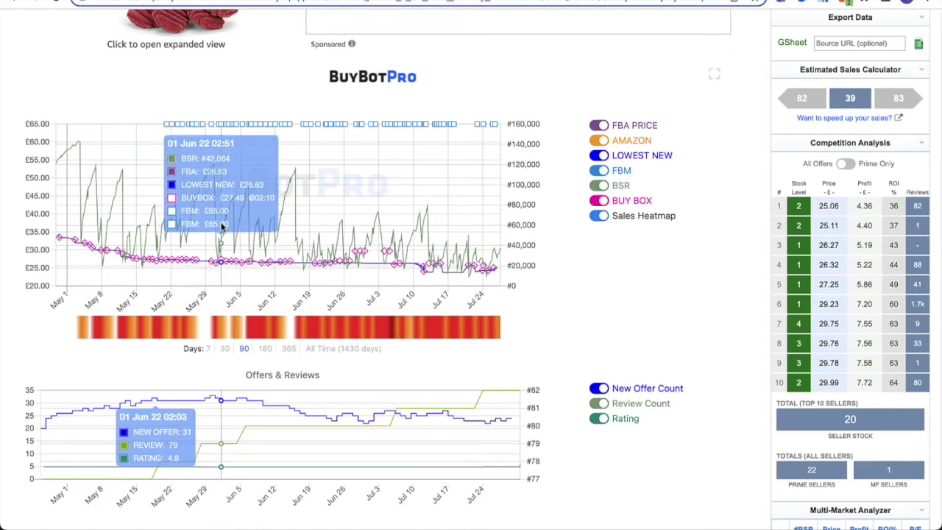
{"action": "left_click_drag", "start_coordinate": [278, 220], "coordinate": [410, 225]}
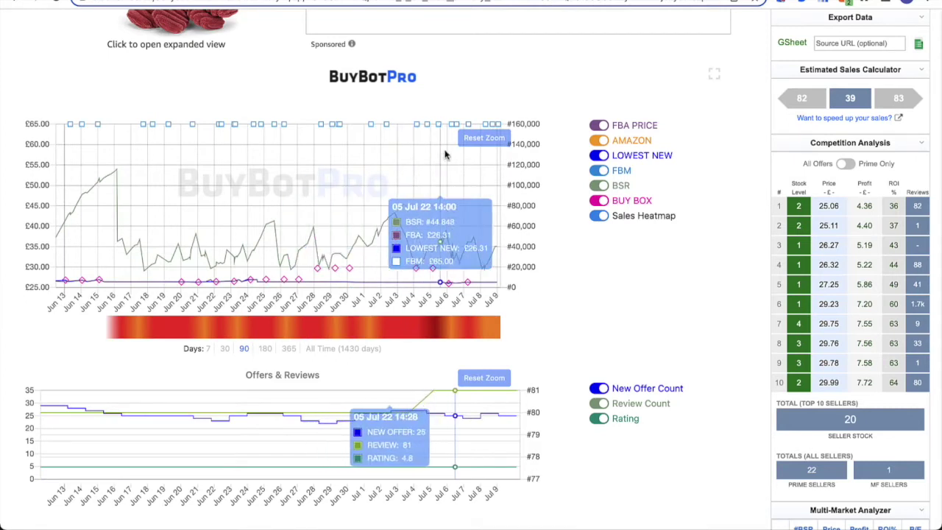
{"action": "left_click", "coordinate": [470, 142]}
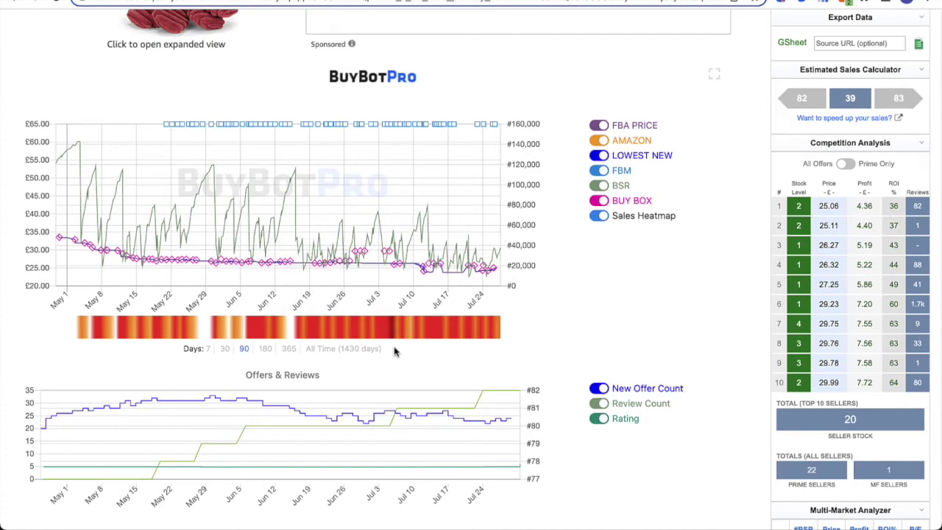
Step: Examine the Offers & Reviews and category BSR charts, the Buy Box Statistics and the price average charts
{"action": "scroll", "coordinate": [407, 368], "scroll_direction": "down", "scroll_amount": 2}
{"action": "scroll", "coordinate": [407, 368], "scroll_direction": "down", "scroll_amount": 1}
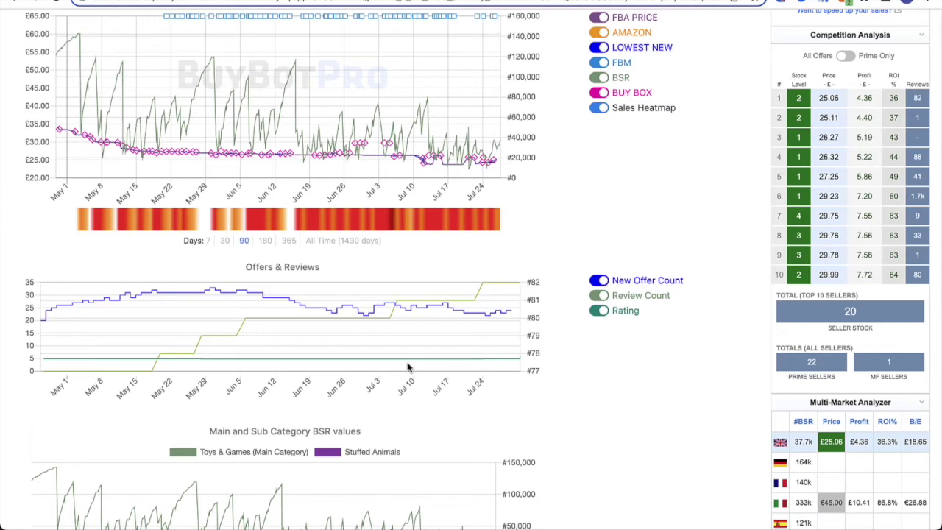
{"action": "scroll", "coordinate": [408, 368], "scroll_direction": "down", "scroll_amount": 3}
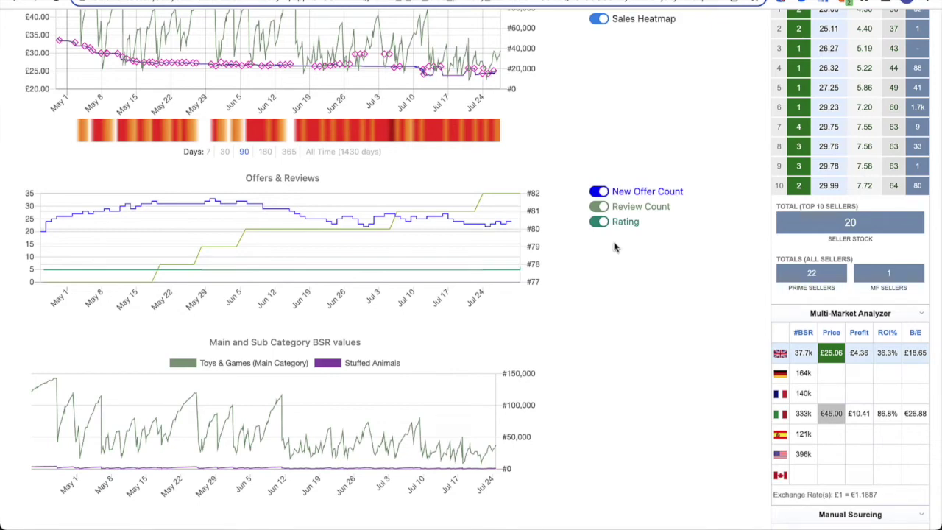
{"action": "scroll", "coordinate": [616, 248], "scroll_direction": "down", "scroll_amount": 3}
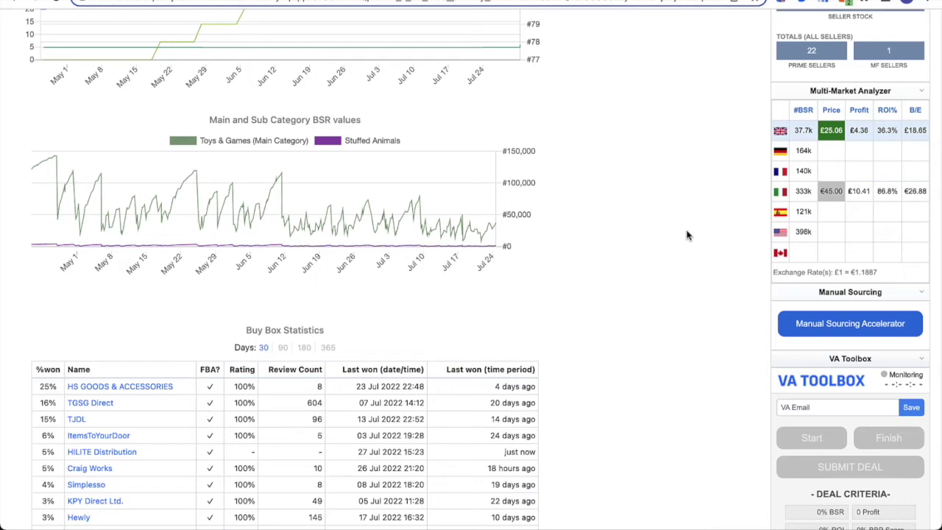
{"action": "scroll", "coordinate": [686, 236], "scroll_direction": "down", "scroll_amount": 3}
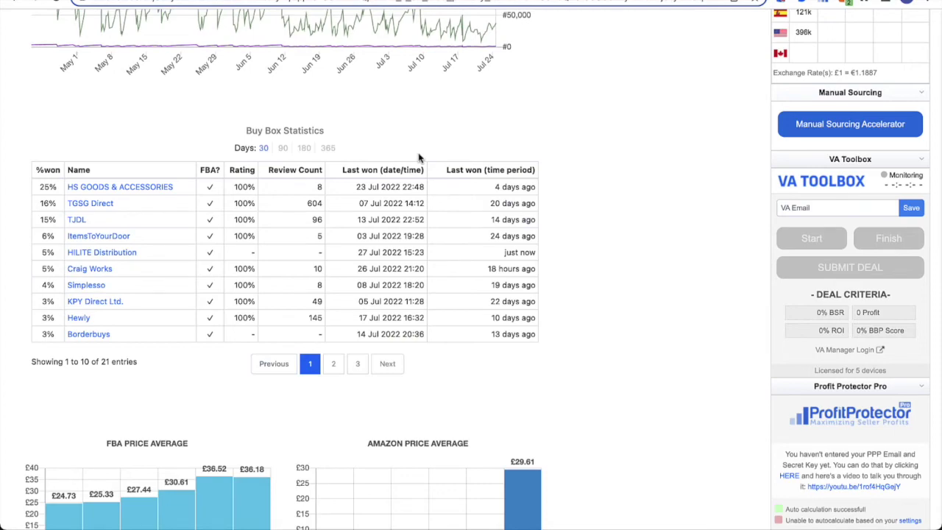
{"action": "scroll", "coordinate": [418, 158], "scroll_direction": "down", "scroll_amount": 5}
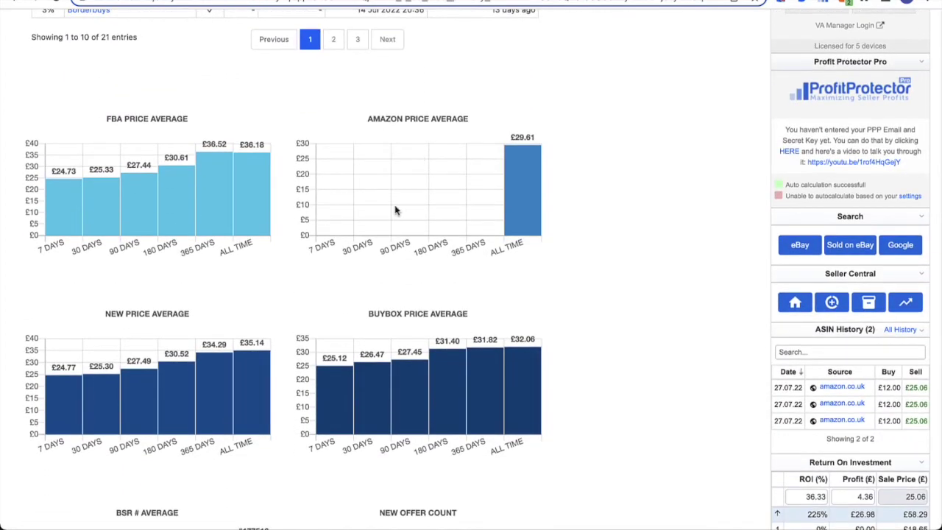
{"action": "scroll", "coordinate": [421, 226], "scroll_direction": "up", "scroll_amount": 10}
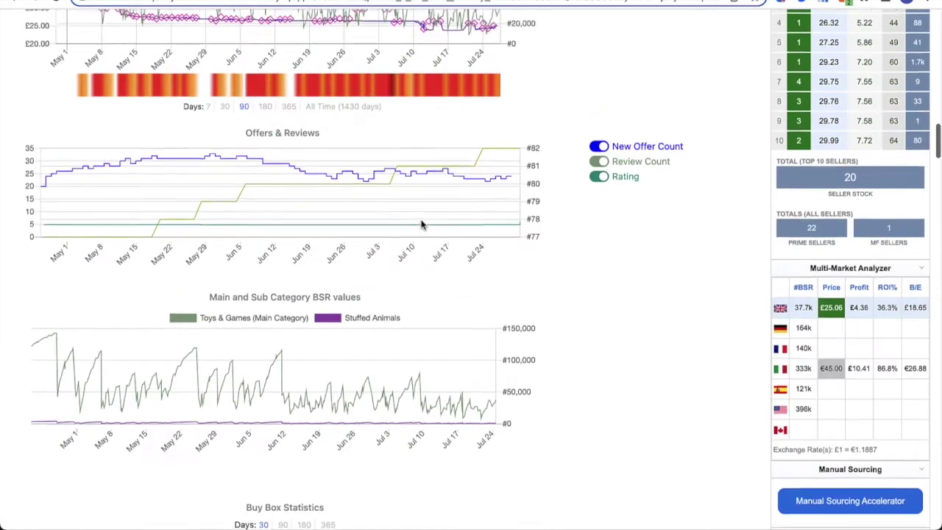
{"action": "scroll", "coordinate": [422, 225], "scroll_direction": "up", "scroll_amount": 5}
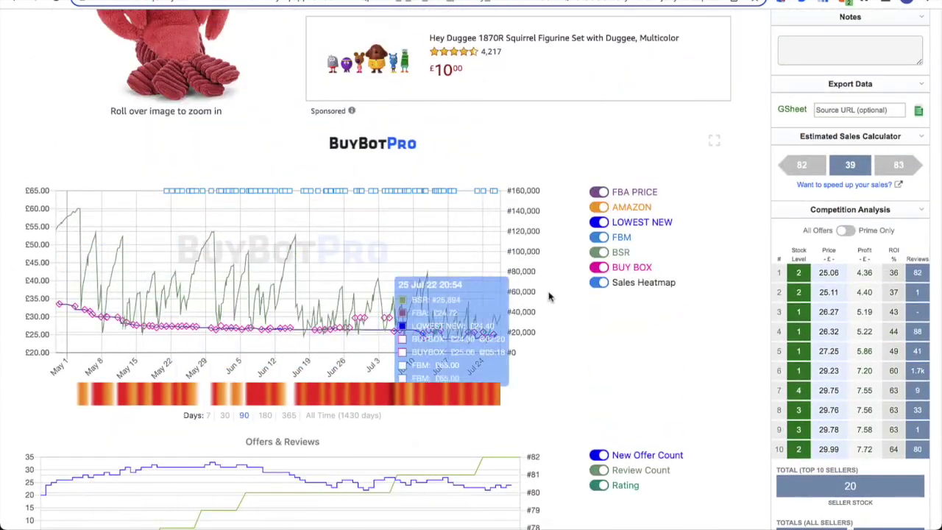
{"action": "scroll", "coordinate": [548, 297], "scroll_direction": "down", "scroll_amount": 15}
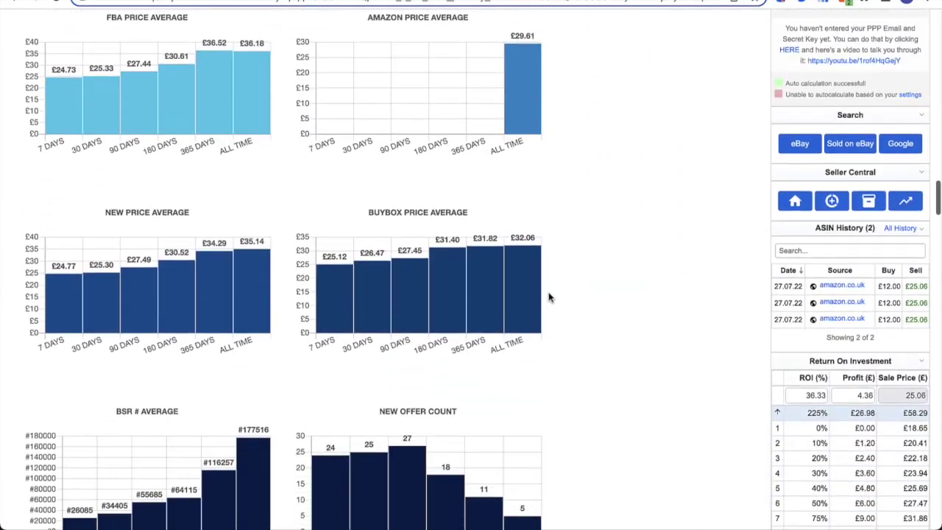
{"action": "scroll", "coordinate": [582, 326], "scroll_direction": "up", "scroll_amount": 1}
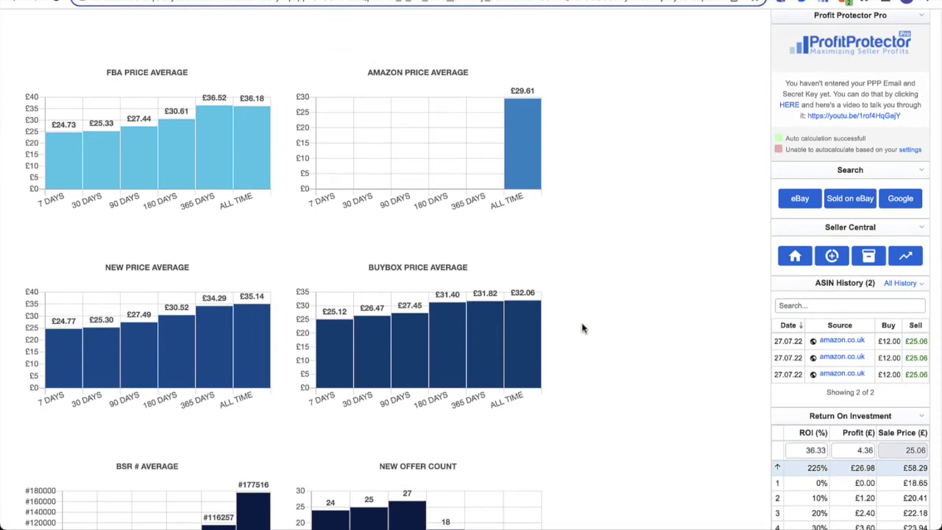
Step: Examine the BSR and New Offer Count average charts, the averages table, and the seller Price and Stock Level chart
{"action": "scroll", "coordinate": [581, 328], "scroll_direction": "down", "scroll_amount": 8}
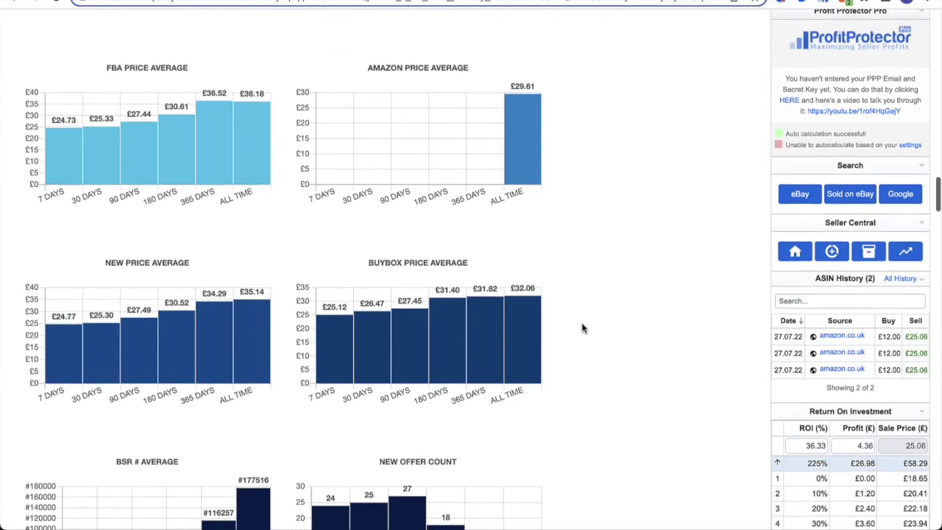
{"action": "scroll", "coordinate": [582, 328], "scroll_direction": "down", "scroll_amount": 3}
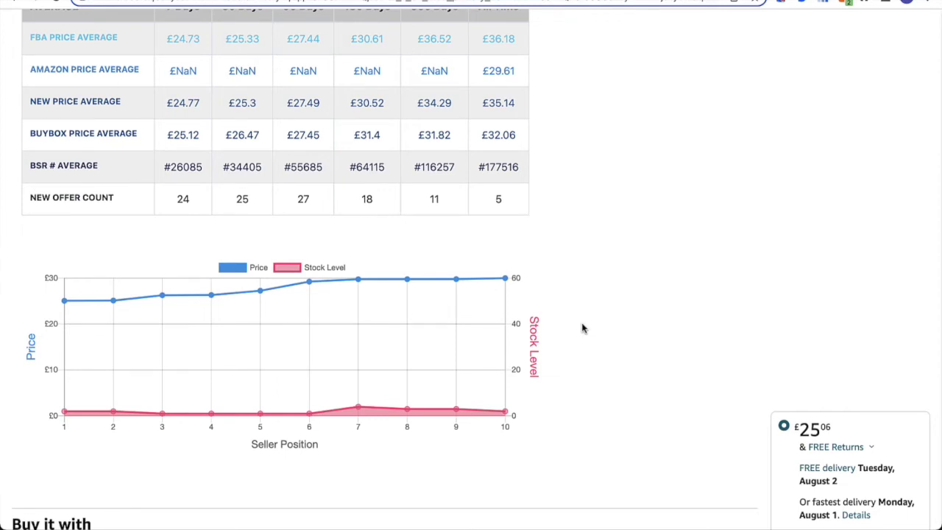
{"action": "scroll", "coordinate": [583, 329], "scroll_direction": "down", "scroll_amount": 1}
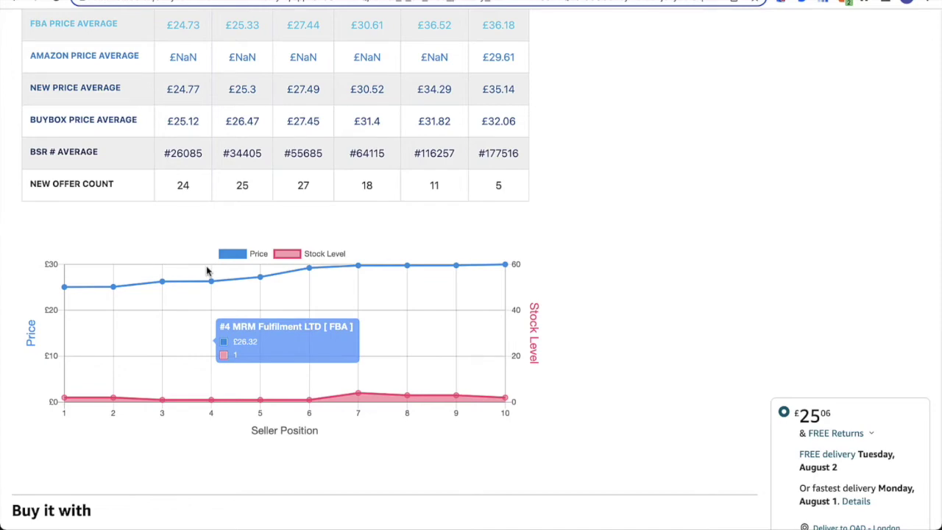
{"action": "scroll", "coordinate": [801, 218], "scroll_direction": "up", "scroll_amount": 5}
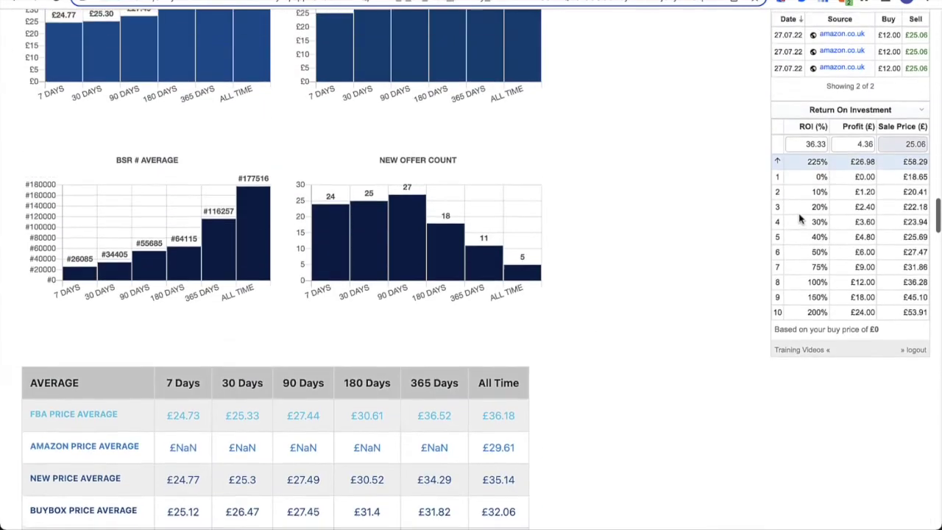
{"action": "scroll", "coordinate": [801, 218], "scroll_direction": "up", "scroll_amount": 15}
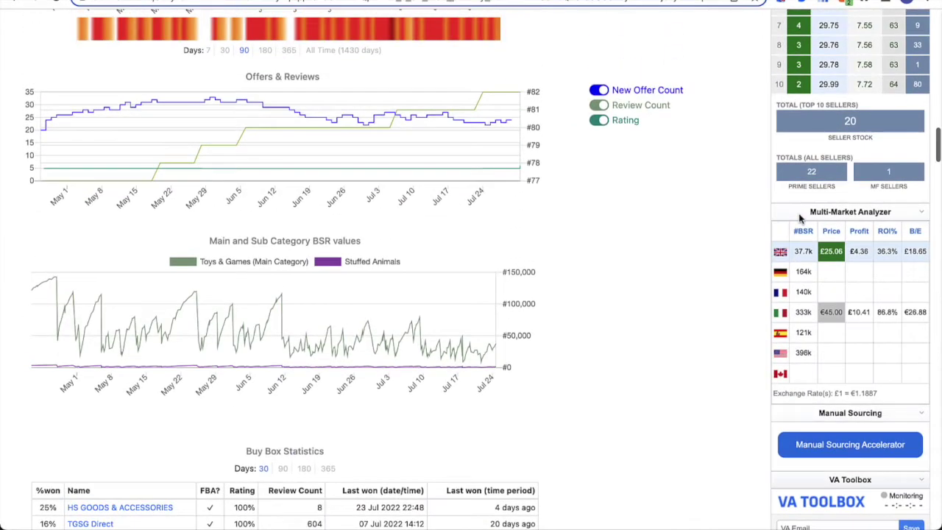
{"action": "scroll", "coordinate": [801, 218], "scroll_direction": "up", "scroll_amount": 15}
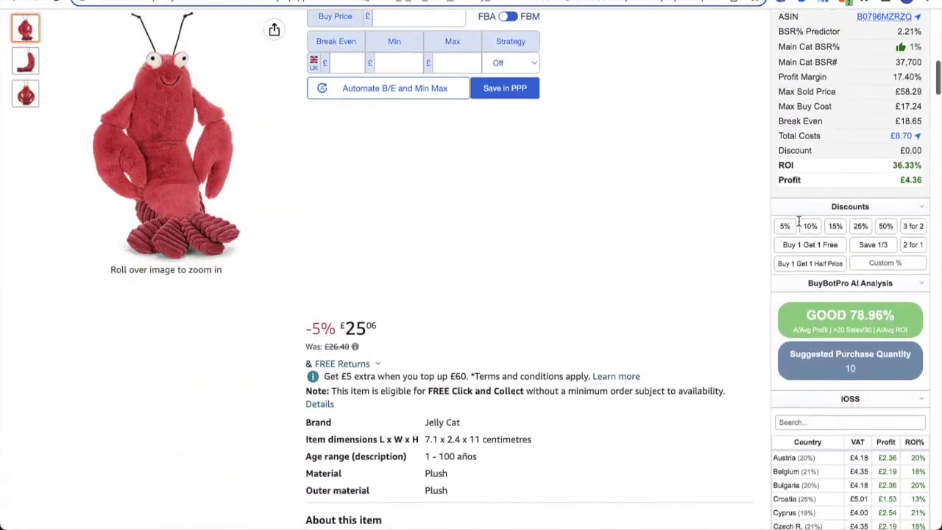
{"action": "scroll", "coordinate": [799, 221], "scroll_direction": "up", "scroll_amount": 10}
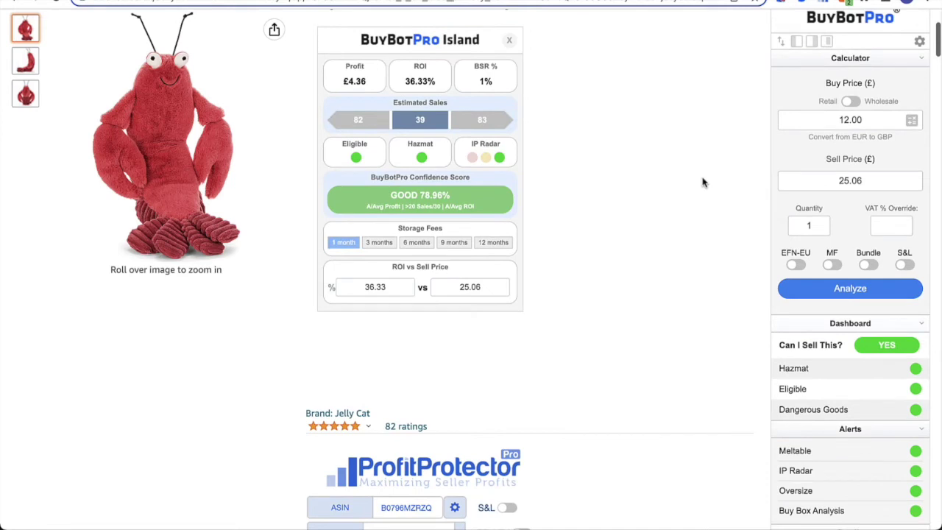
Step: Switch to the Google Sheets spreadsheet, inspect the exported Jellycat product row, and return to the Amazon product page
{"action": "scroll", "coordinate": [703, 182], "scroll_direction": "up", "scroll_amount": 2}
{"action": "scroll", "coordinate": [703, 183], "scroll_direction": "down", "scroll_amount": 2}
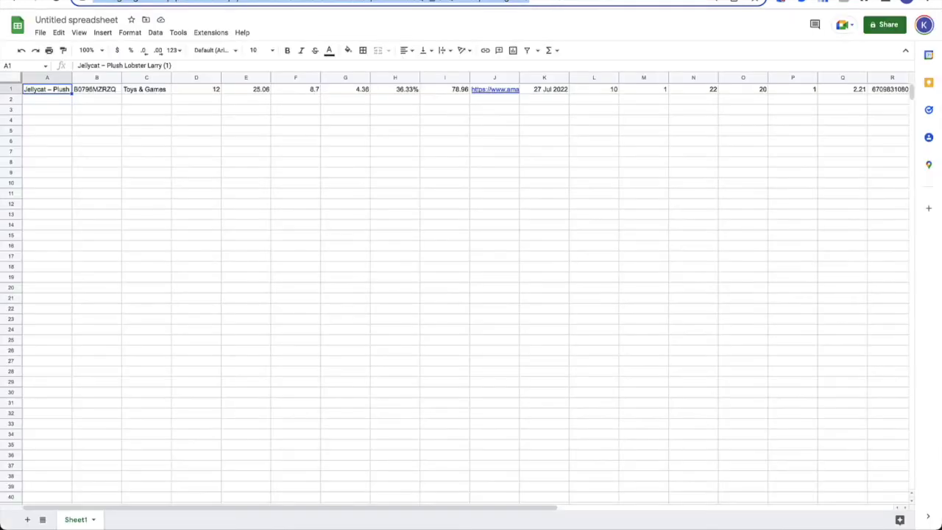
{"action": "left_click", "coordinate": [580, 121]}
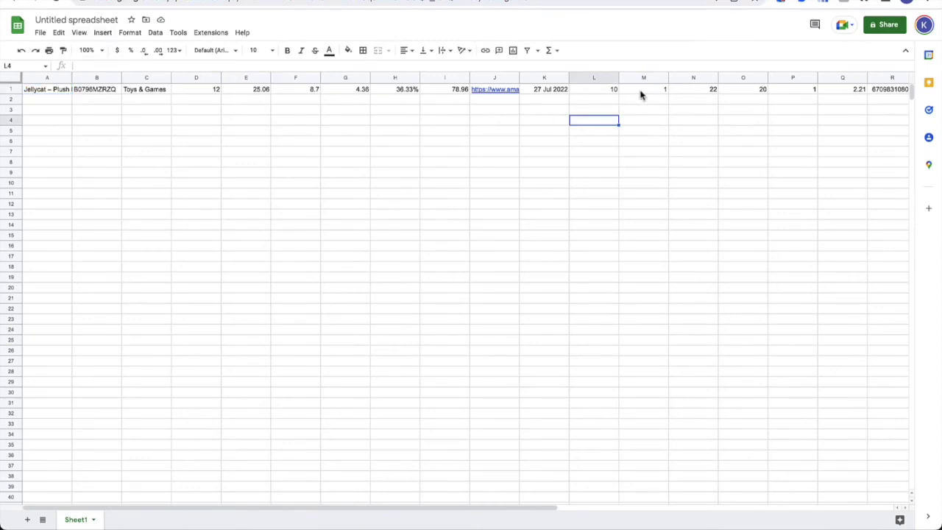
{"action": "left_click", "coordinate": [517, 2]}
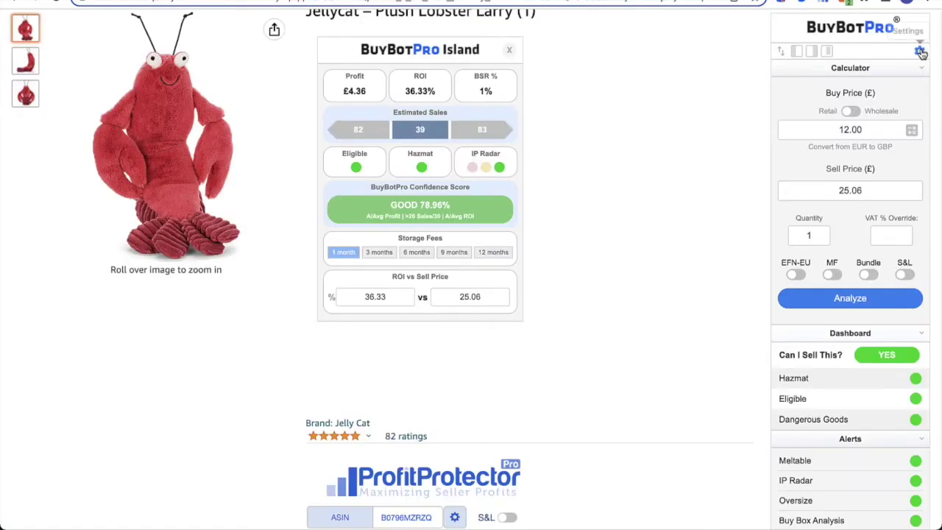
Step: Review BuyBotPro's Basic, Advanced, Personalisation and BBP Score Adjuster settings, and return to the calculator
{"action": "left_click", "coordinate": [920, 51]}
{"action": "scroll", "coordinate": [889, 147], "scroll_direction": "down", "scroll_amount": 4}
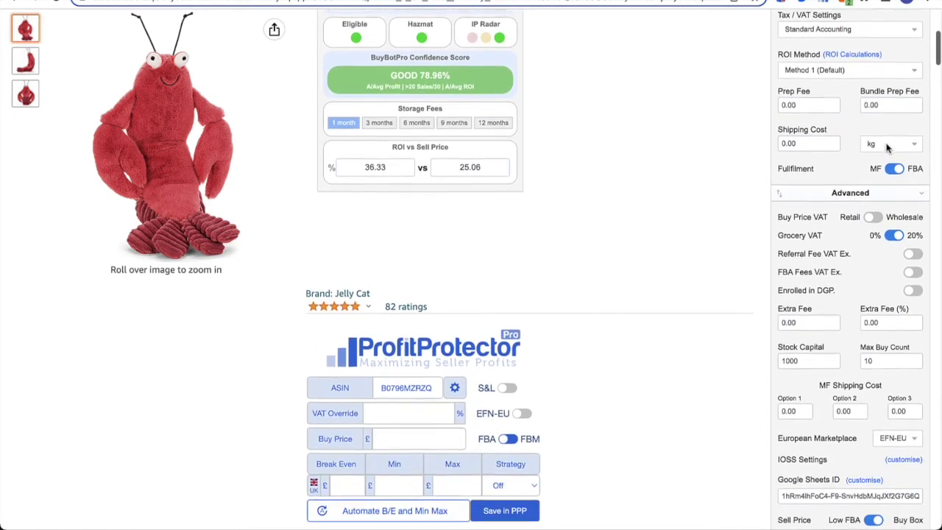
{"action": "scroll", "coordinate": [889, 148], "scroll_direction": "down", "scroll_amount": 3}
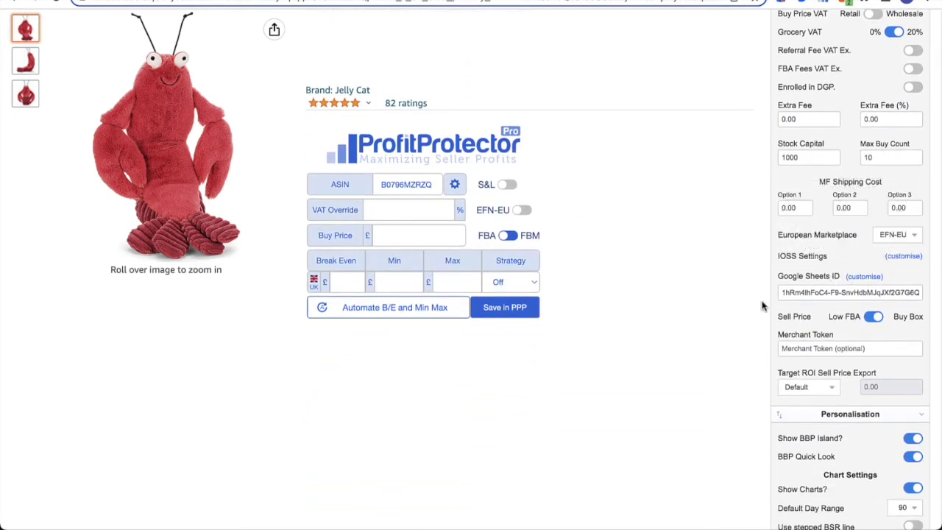
{"action": "scroll", "coordinate": [773, 321], "scroll_direction": "down", "scroll_amount": 3}
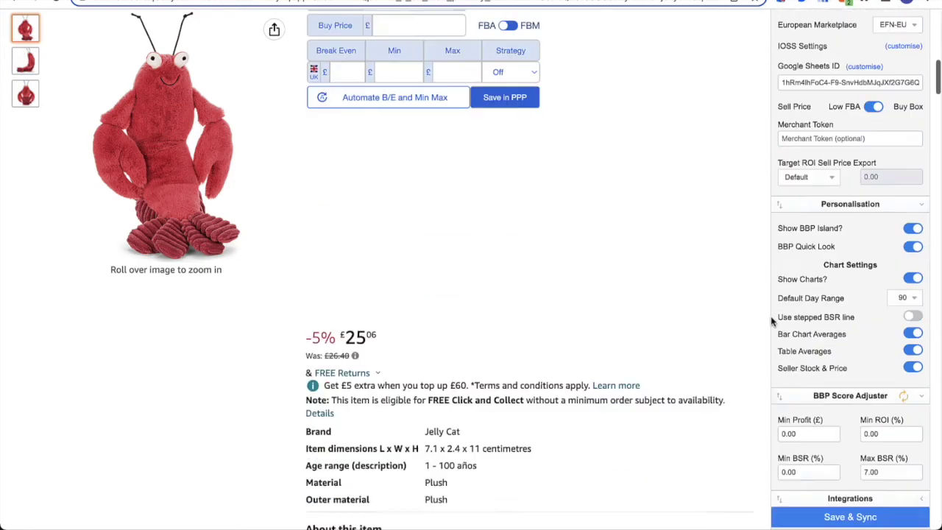
{"action": "scroll", "coordinate": [773, 321], "scroll_direction": "down", "scroll_amount": 5}
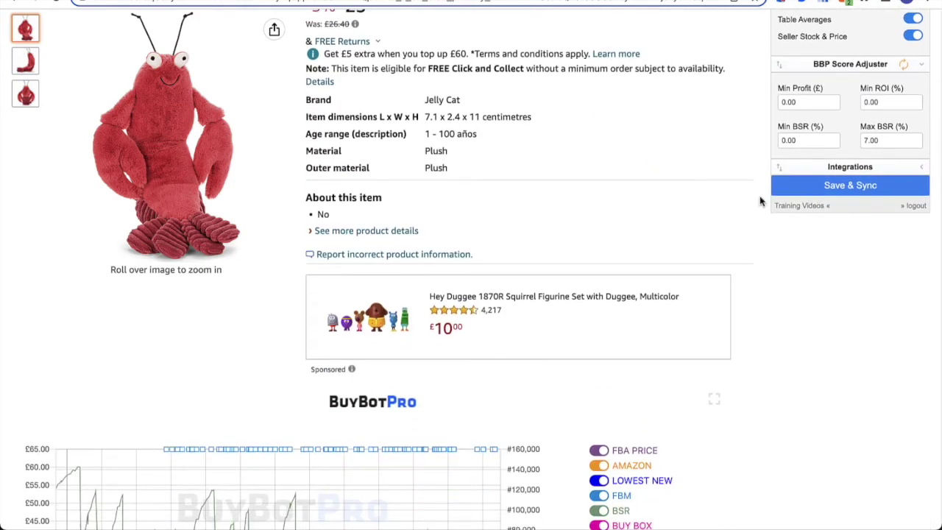
{"action": "scroll", "coordinate": [736, 202], "scroll_direction": "up", "scroll_amount": 10}
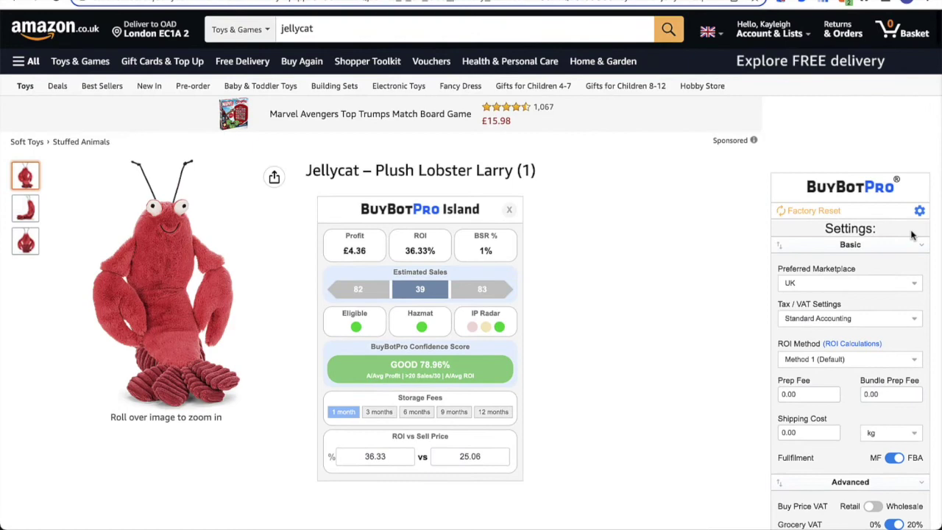
{"action": "left_click", "coordinate": [919, 210]}
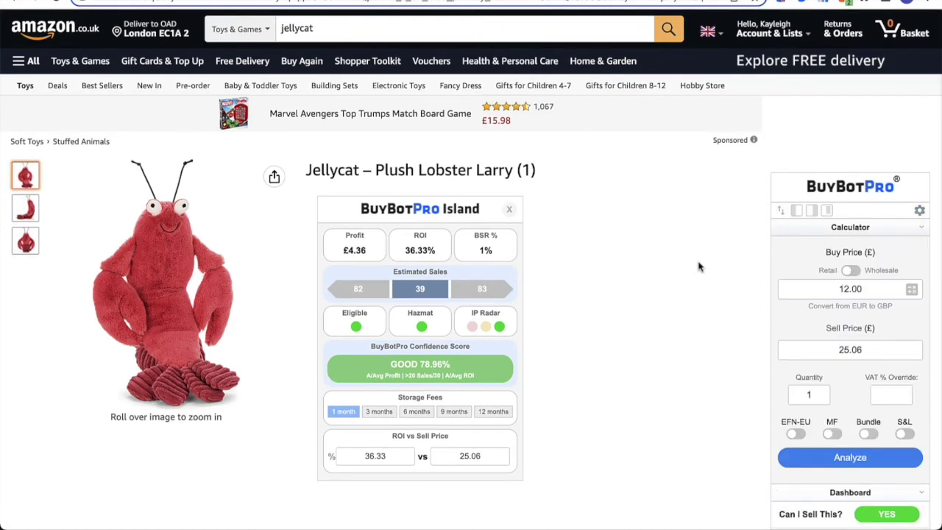
Step: Export the Jellycat product data to Google Sheets and select the new entry in cell A2 of the spreadsheet
{"action": "scroll", "coordinate": [699, 267], "scroll_direction": "down", "scroll_amount": 10}
{"action": "scroll", "coordinate": [700, 267], "scroll_direction": "down", "scroll_amount": 2}
{"action": "scroll", "coordinate": [700, 265], "scroll_direction": "up", "scroll_amount": 3}
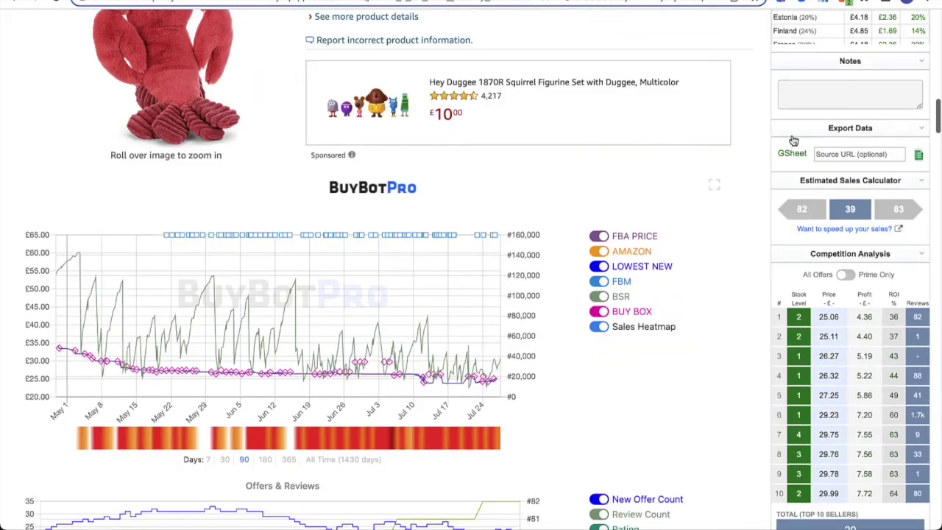
{"action": "mouse_move", "coordinate": [796, 159]}
{"action": "left_click", "coordinate": [919, 157]}
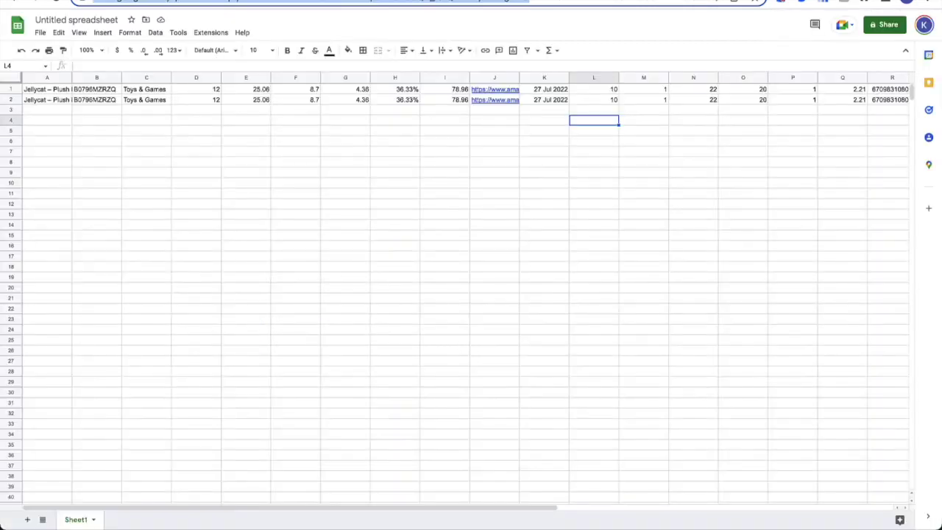
{"action": "left_click", "coordinate": [64, 104]}
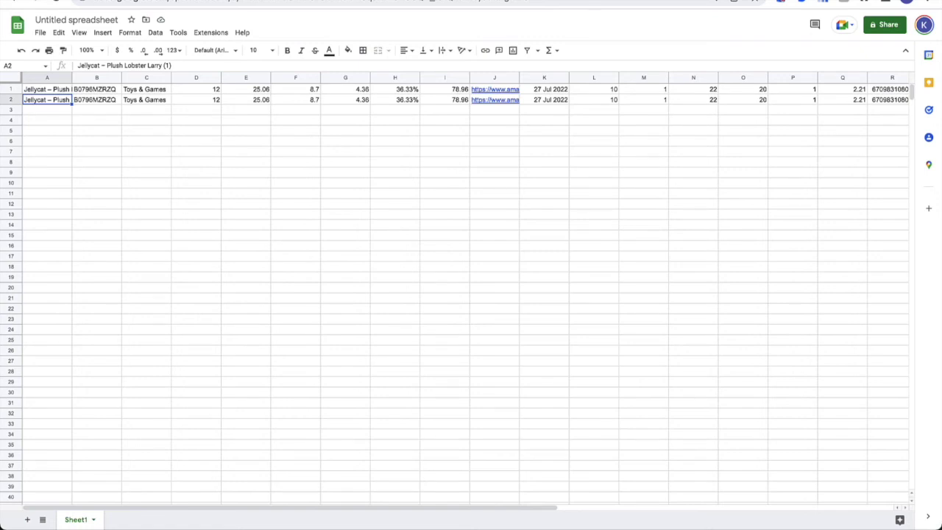
Step: Back on the Amazon product page, review the ROI calculation methods and Tax / VAT options in the BuyBotPro settings, and close them
{"action": "key", "text": "ctrl+Tab"}
{"action": "scroll", "coordinate": [751, 150], "scroll_direction": "up", "scroll_amount": 1}
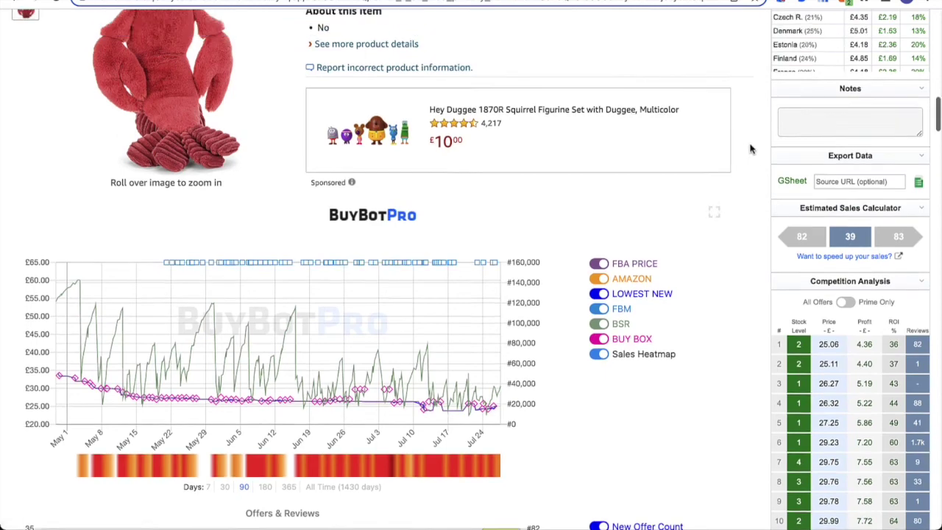
{"action": "scroll", "coordinate": [751, 149], "scroll_direction": "up", "scroll_amount": 5}
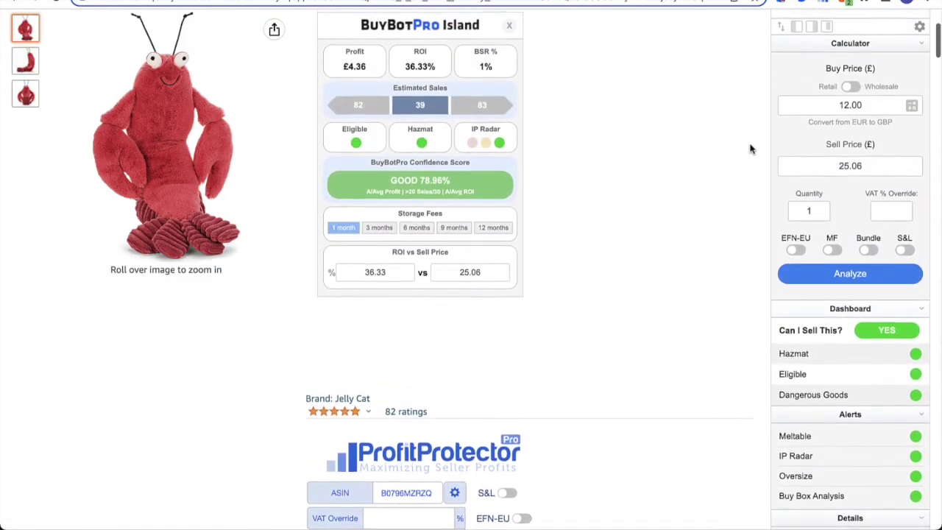
{"action": "scroll", "coordinate": [751, 149], "scroll_direction": "up", "scroll_amount": 4}
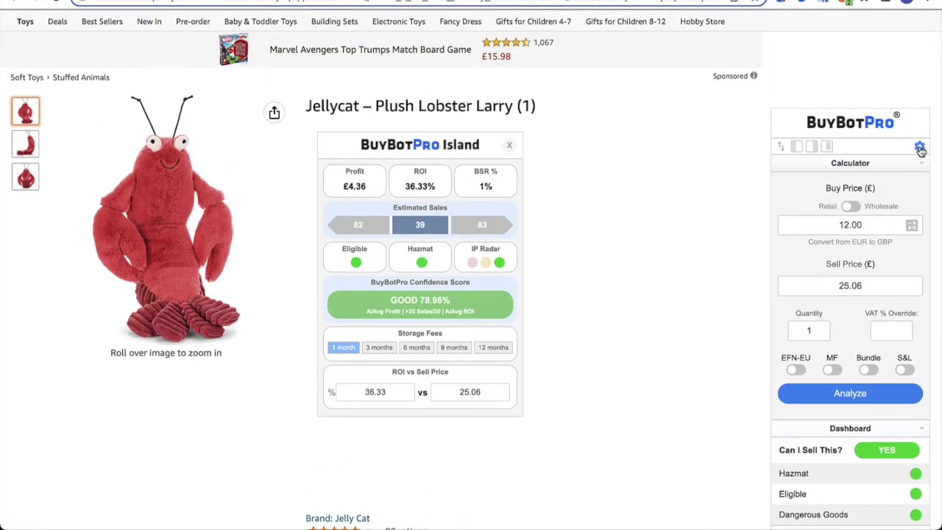
{"action": "left_click", "coordinate": [920, 149]}
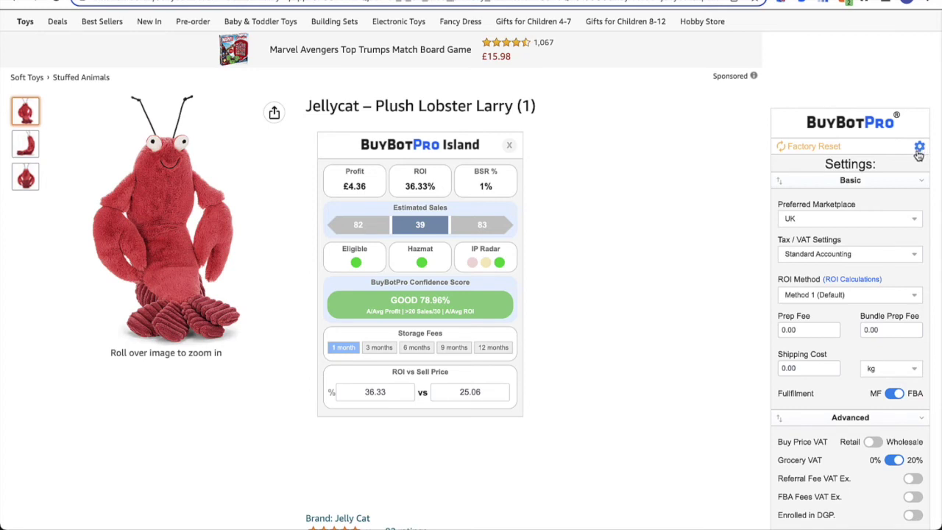
{"action": "scroll", "coordinate": [904, 184], "scroll_direction": "down", "scroll_amount": 2}
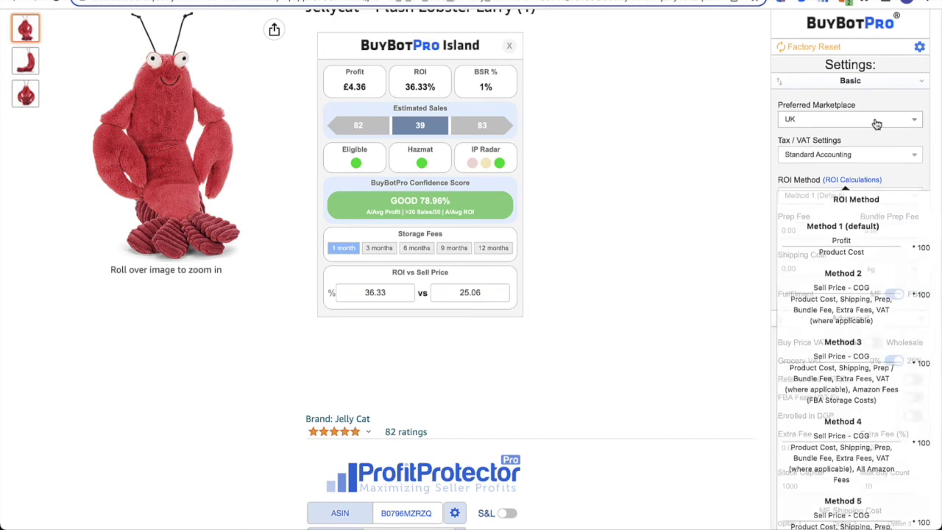
{"action": "left_click", "coordinate": [865, 158]}
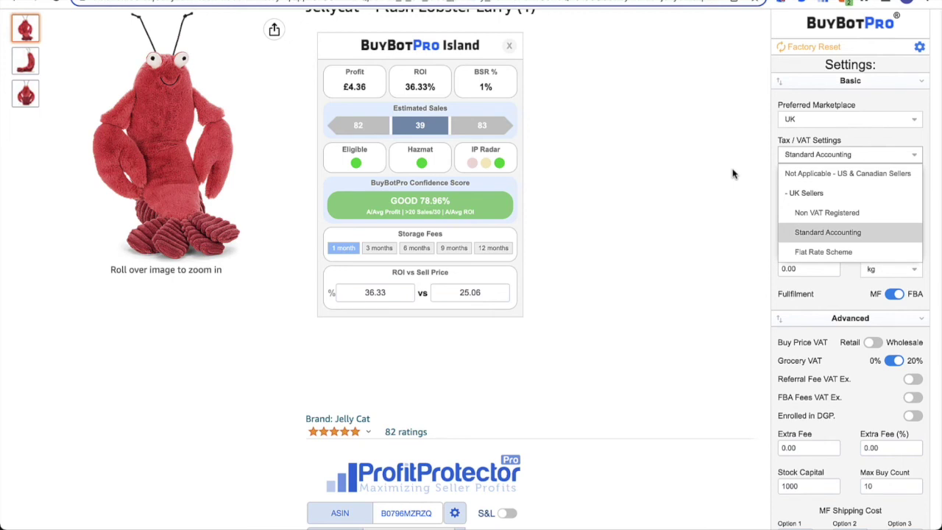
{"action": "left_click", "coordinate": [920, 48]}
{"action": "scroll", "coordinate": [808, 104], "scroll_direction": "up", "scroll_amount": 3}
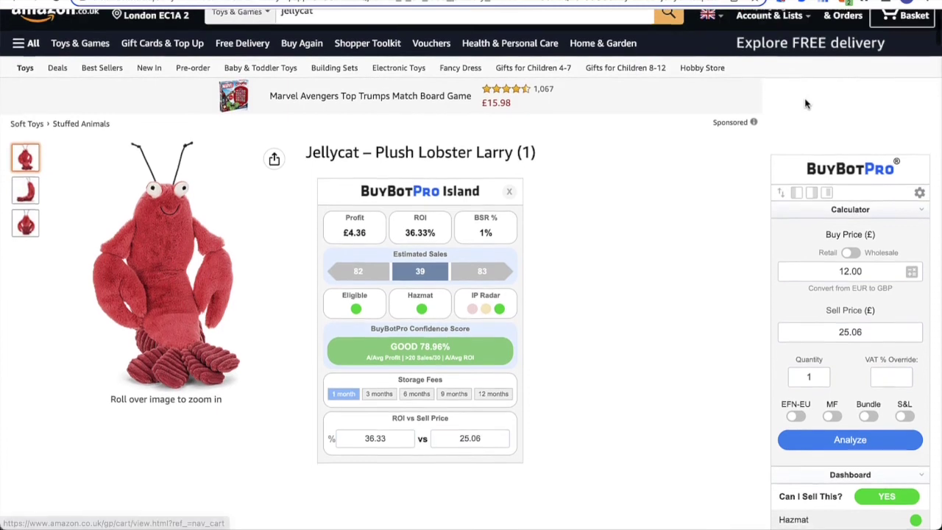
Step: Reopen the BuyBotPro settings and show the available Preferred Marketplace options
{"action": "scroll", "coordinate": [807, 103], "scroll_direction": "down", "scroll_amount": 1}
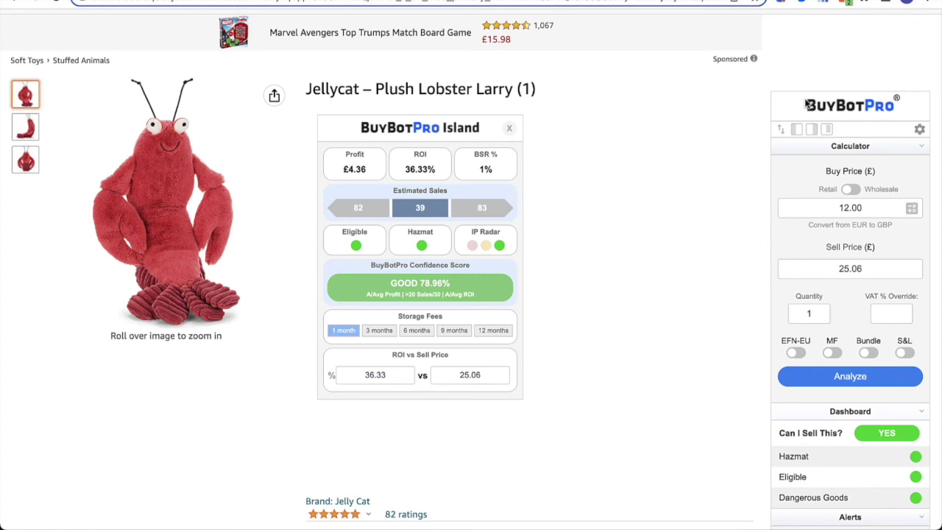
{"action": "scroll", "coordinate": [689, 135], "scroll_direction": "down", "scroll_amount": 1}
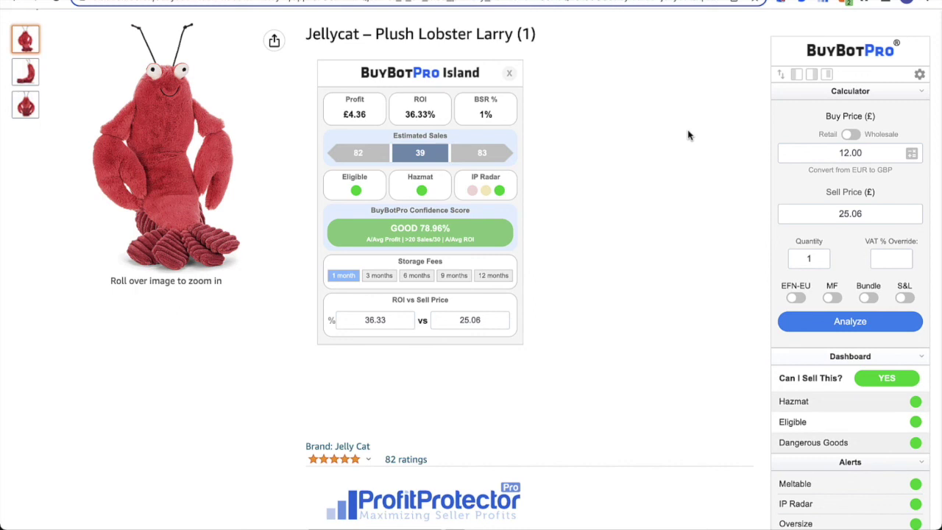
{"action": "left_click", "coordinate": [920, 75]}
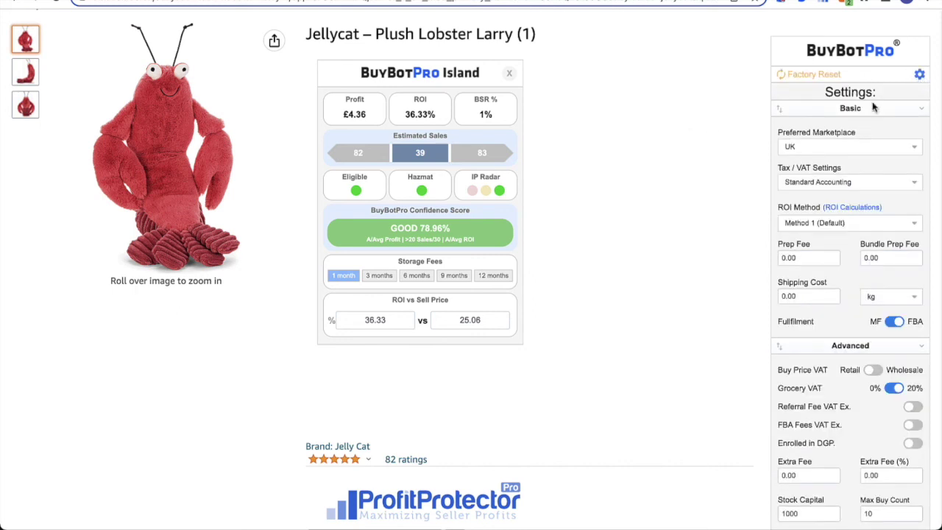
{"action": "left_click", "coordinate": [843, 148]}
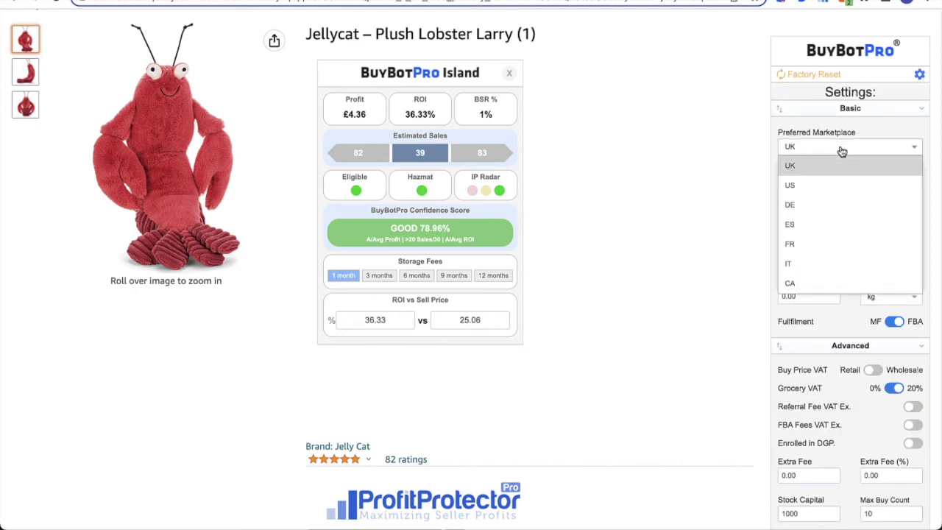